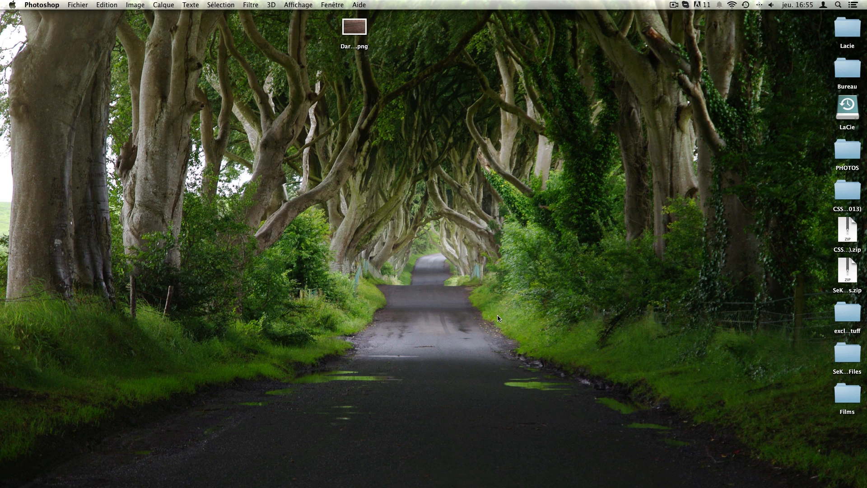
View the finished mock-up image Seko-mock-up.png and close it
click(522, 463)
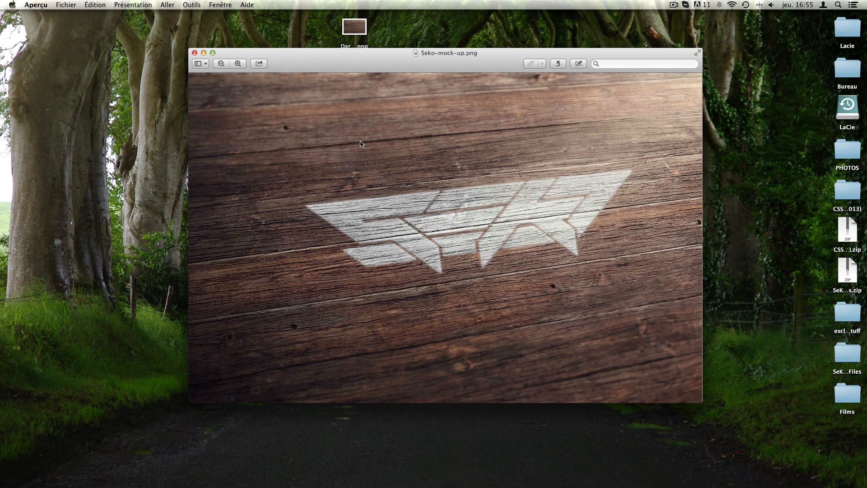
drag(358, 67, 368, 60)
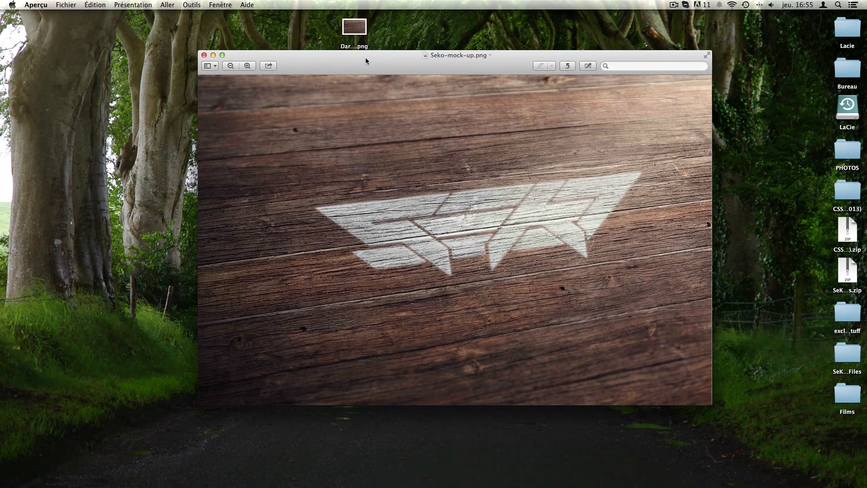
click(204, 55)
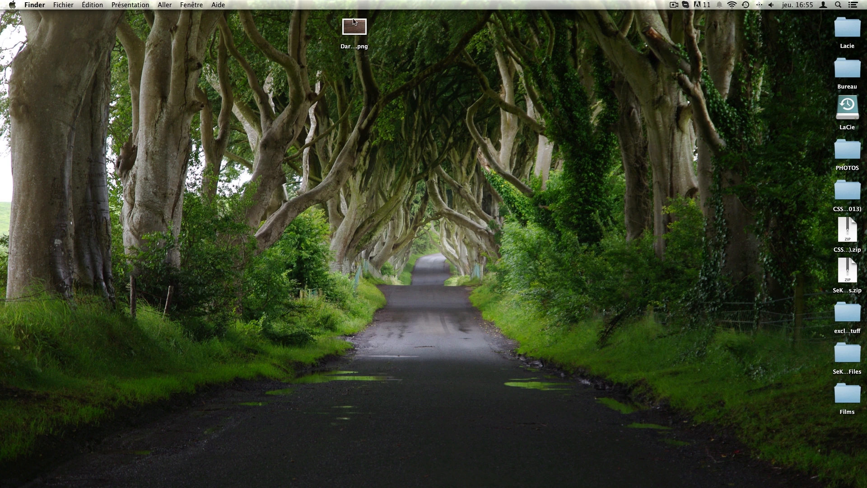
Open Dark-Wood-texture.png in Photoshop and switch to the SeKoDzn Concept logo document
drag(355, 25, 380, 475)
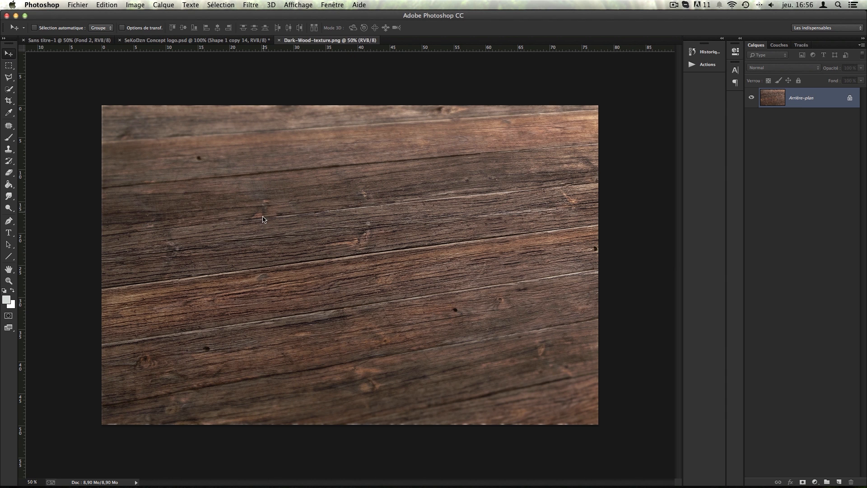
click(235, 40)
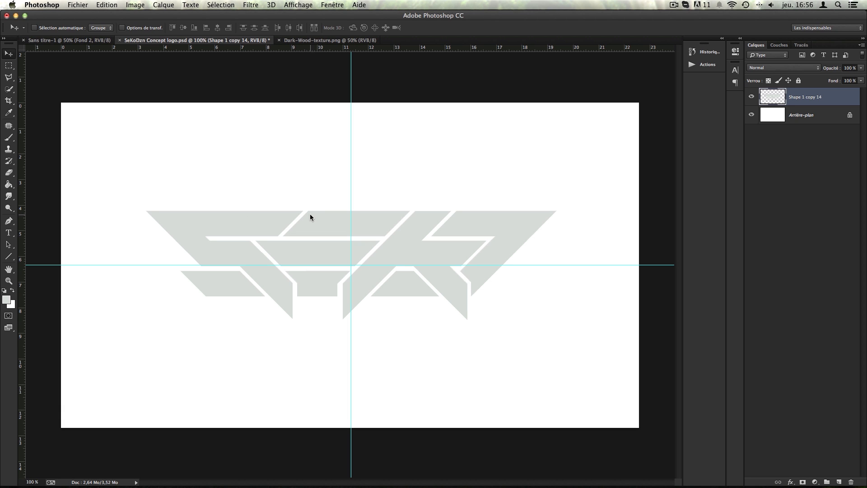
Check the hex code of the foreground colour used for the logo
click(7, 300)
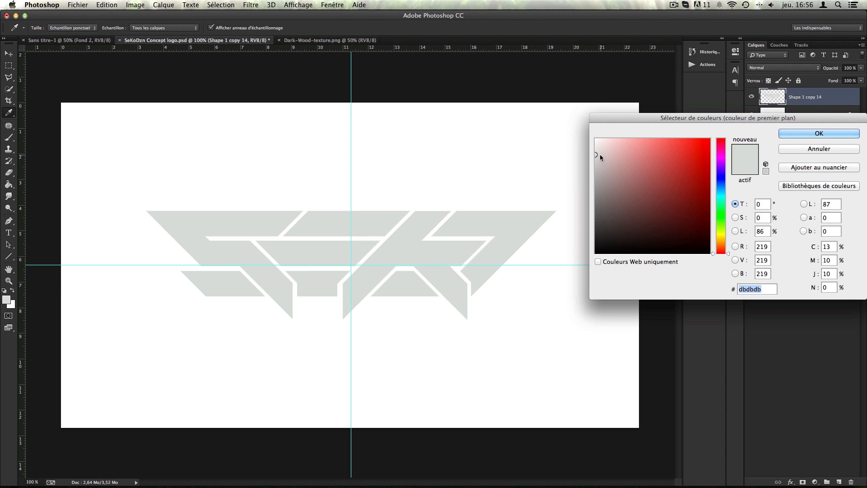
click(771, 289)
key(Return)
Copy the logo layer into the wood texture document and enlarge it to about 206%, positioned across the middle of the planks
key(v)
mouse_move(372, 243)
mouse_down()
mouse_move(359, 67)
mouse_move(348, 42)
mouse_move(362, 156)
mouse_move(419, 251)
mouse_move(371, 250)
mouse_up()
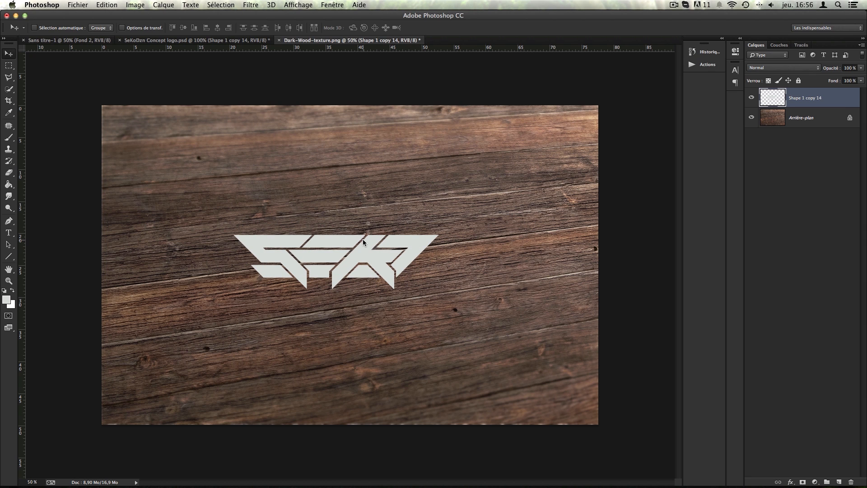
key(ctrl+t)
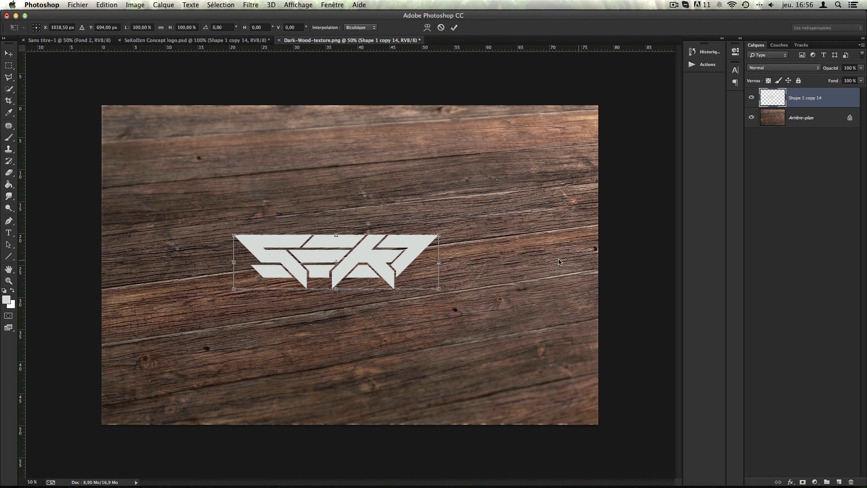
drag(441, 236, 645, 117)
drag(531, 224, 430, 275)
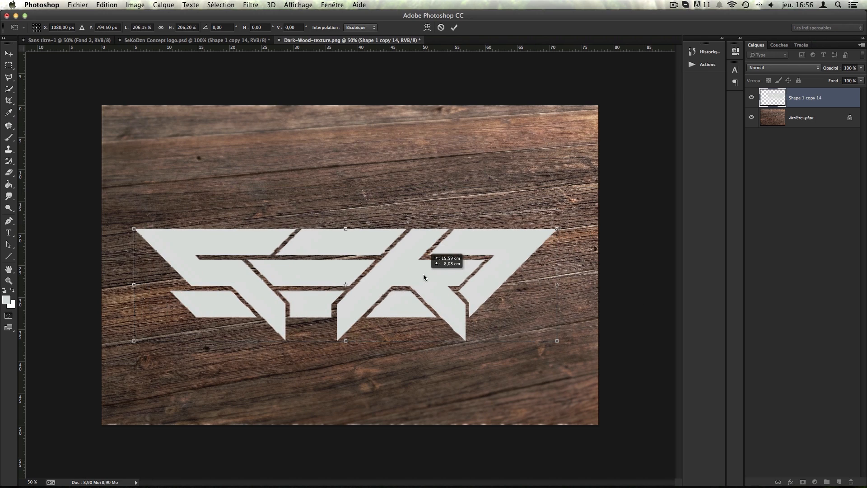
key(Return)
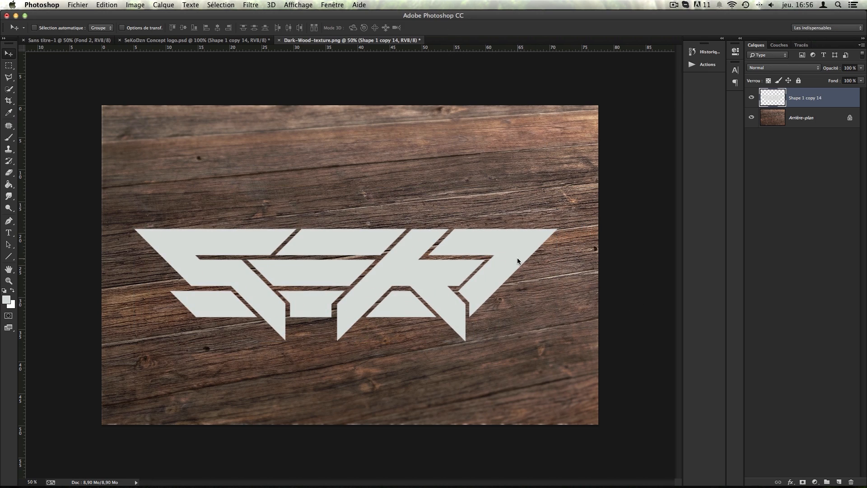
Examine the enlarged logo's edges at 200% magnification
key(super+0)
key(super+plus)
key(super+plus)
key(super+plus)
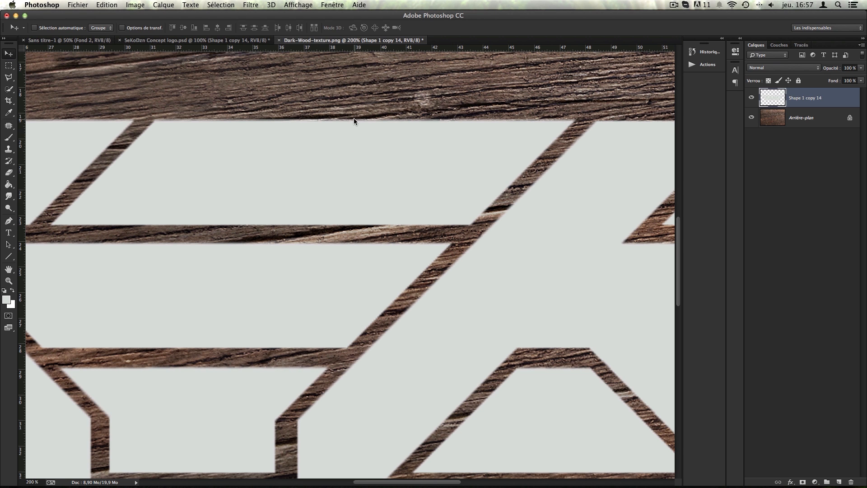
key(super+minus)
key(super+minus)
key(super+minus)
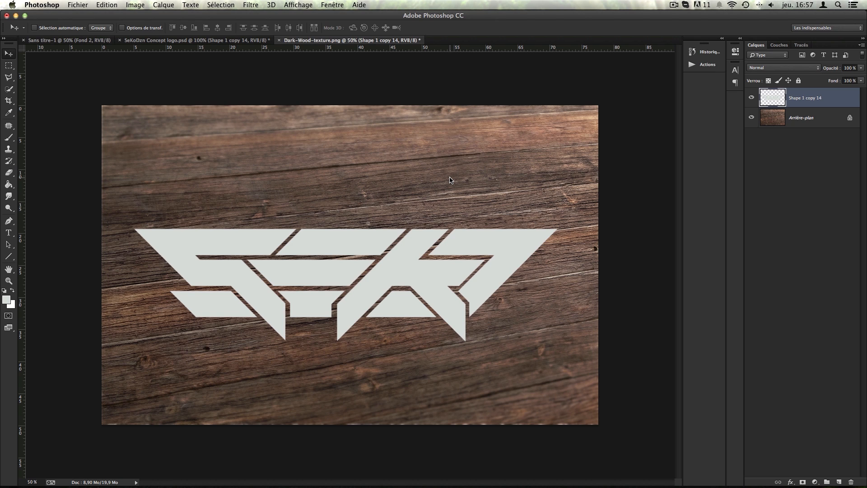
Apply a Perspective transform to the logo, shortening its right end by lowering the upper-right corner about 1.3°
key(super+t)
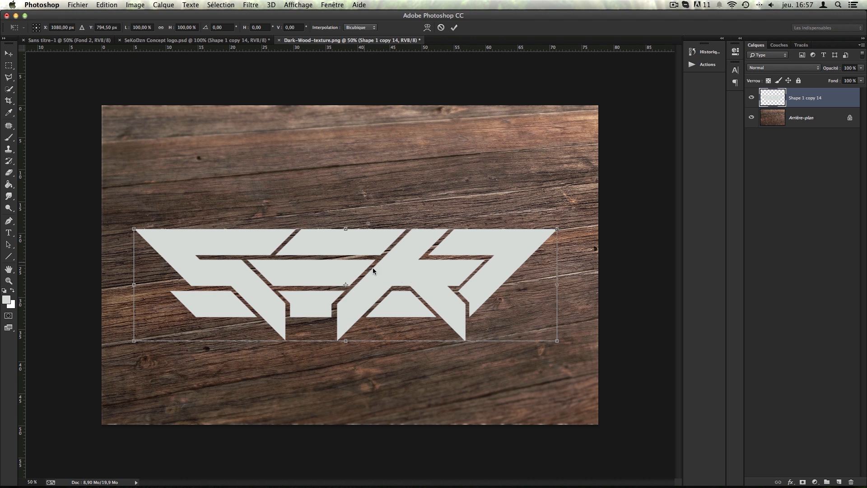
right_click(446, 270)
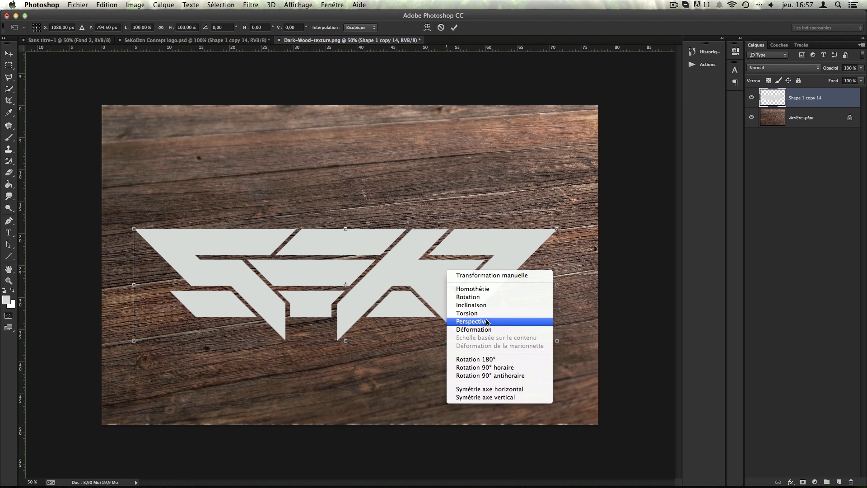
click(498, 322)
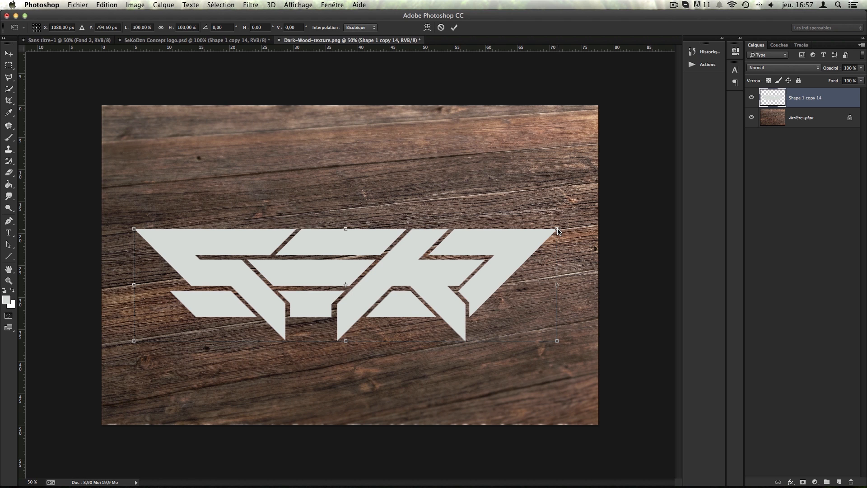
drag(558, 231, 558, 241)
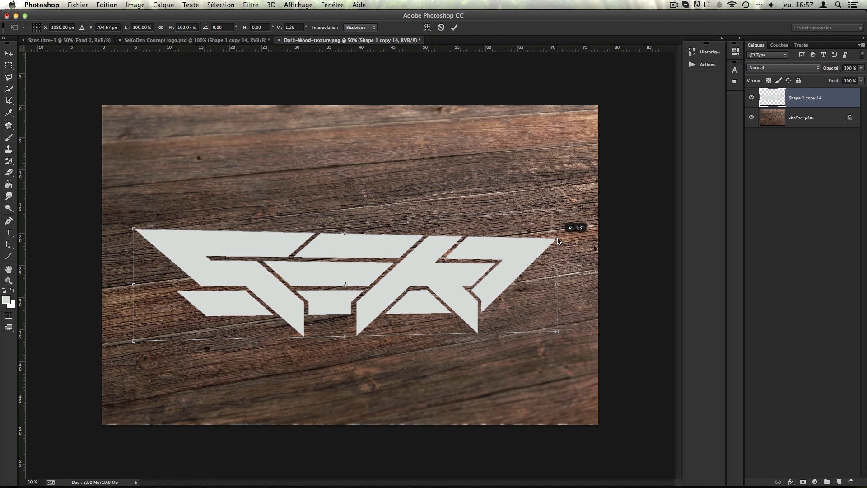
drag(558, 241, 558, 240)
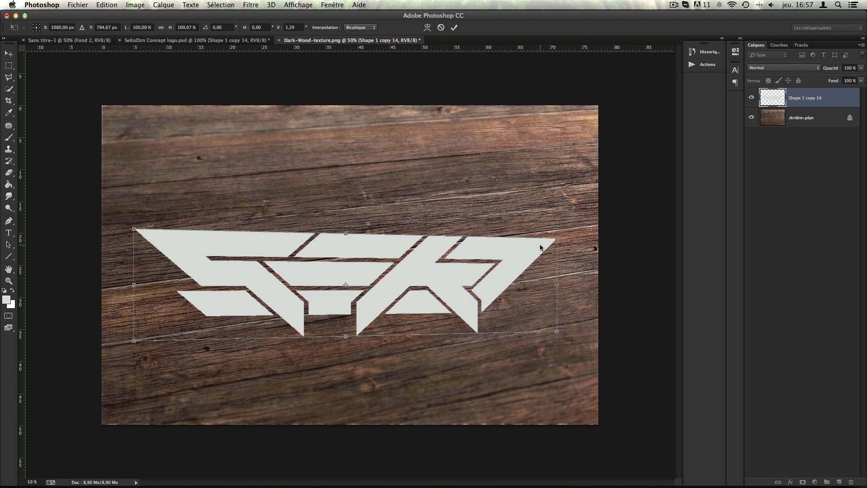
key(Return)
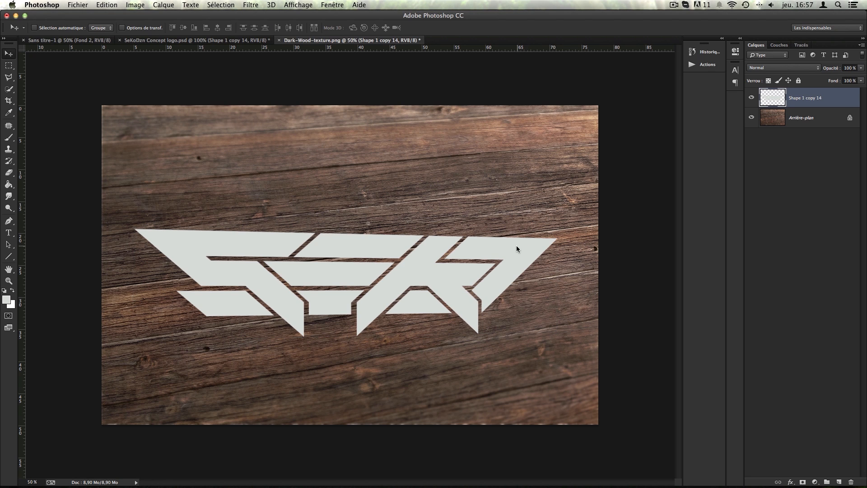
Rotate the logo about 8° counterclockwise to follow the wood planks and shift it slightly up and to the right
key(super+t)
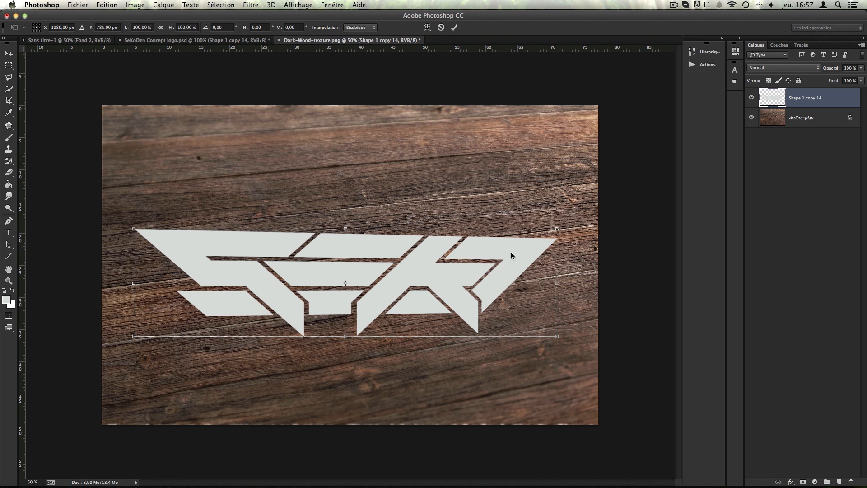
drag(580, 222, 565, 195)
drag(497, 250, 508, 234)
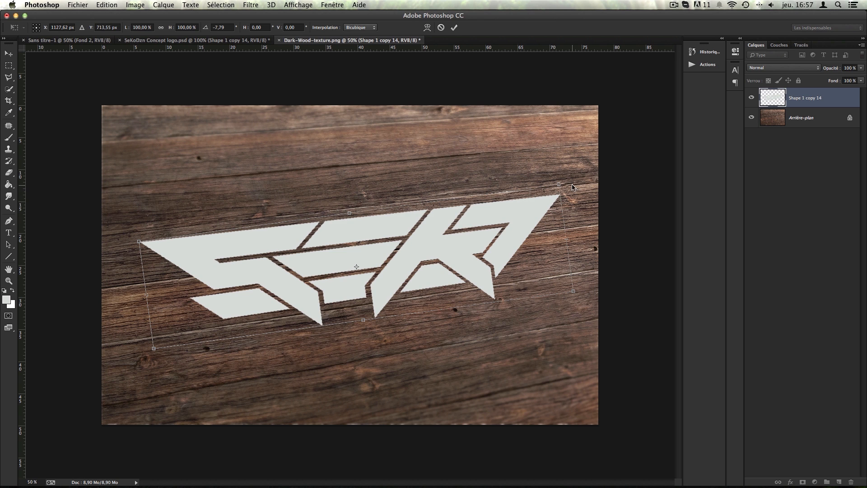
drag(573, 186, 572, 185)
key(Return)
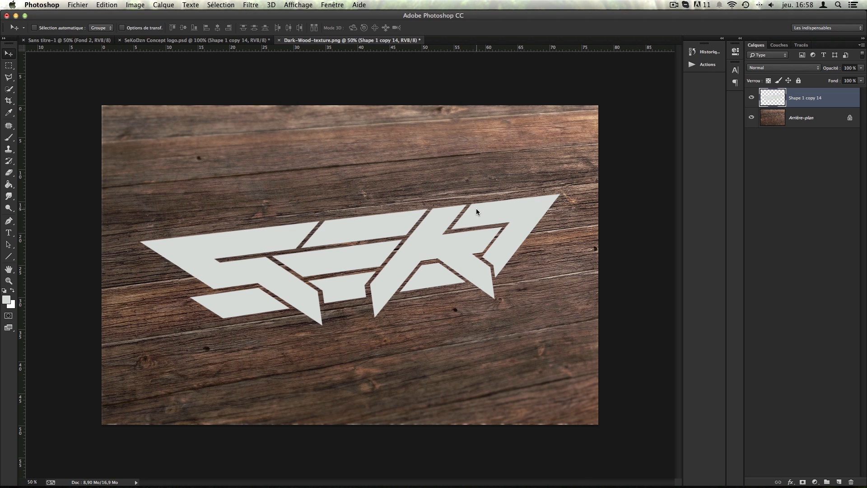
Hide the logo layer, and create a duplicate of the wood background with its saturation set to -100
click(752, 98)
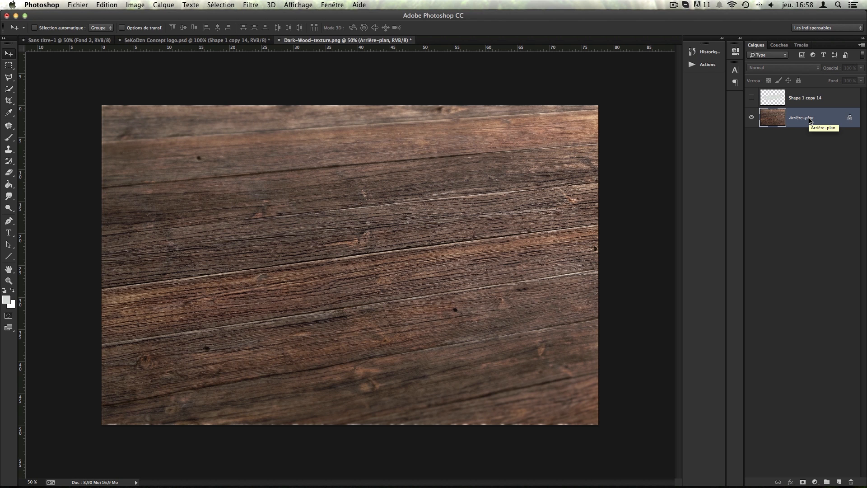
key(super+j)
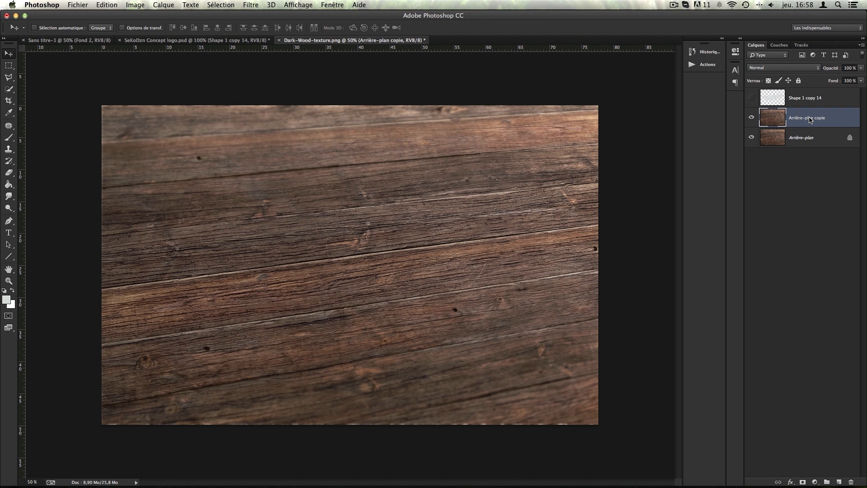
key(super+u)
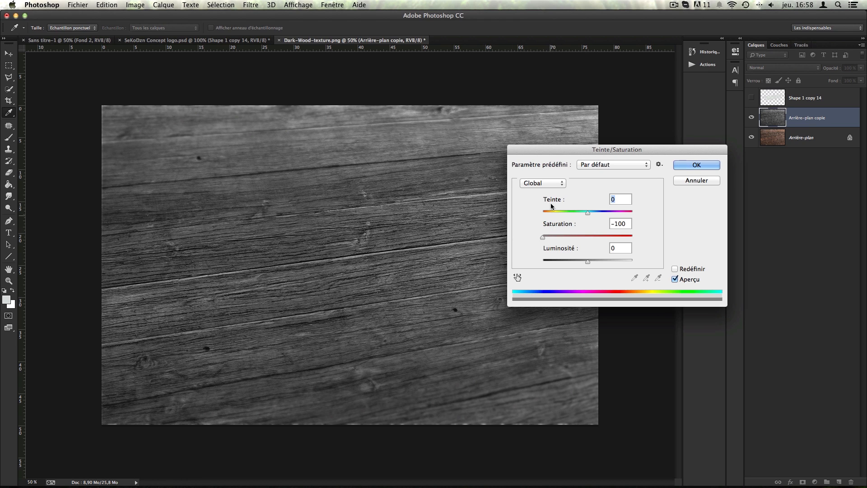
click(708, 163)
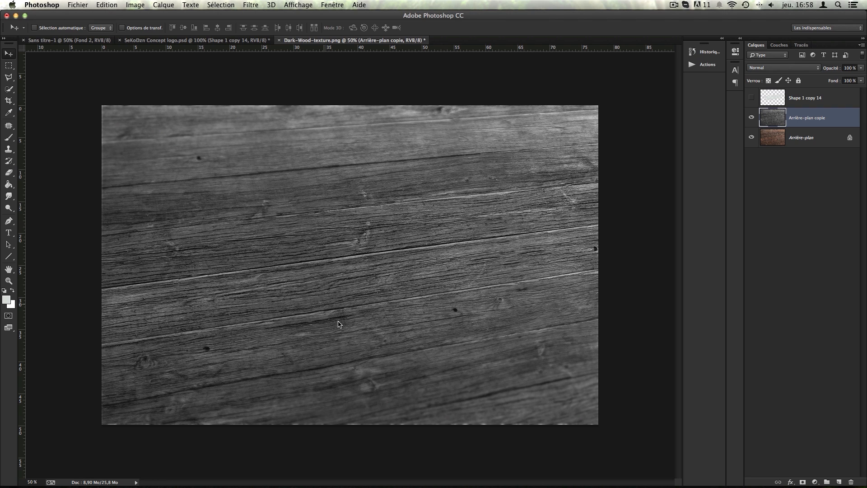
Add a Curves adjustment clipped to the desaturated wood copy and raise the RGB curve's midpoint almost to maximum output
click(814, 482)
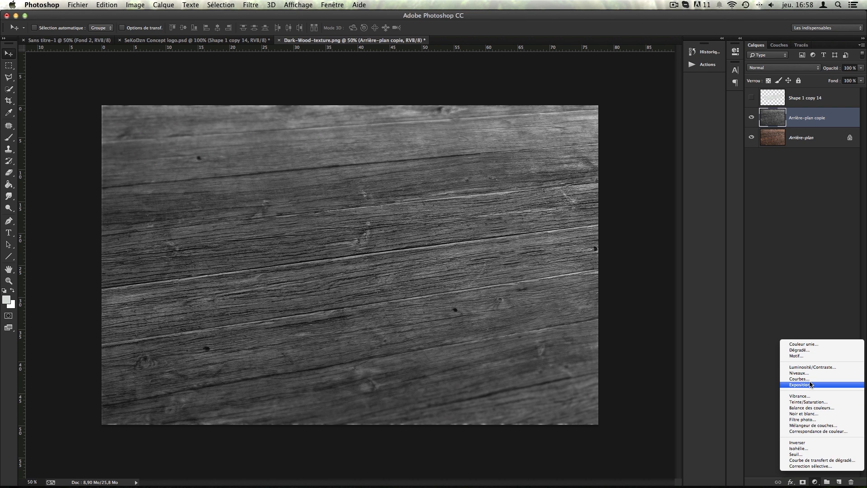
click(826, 380)
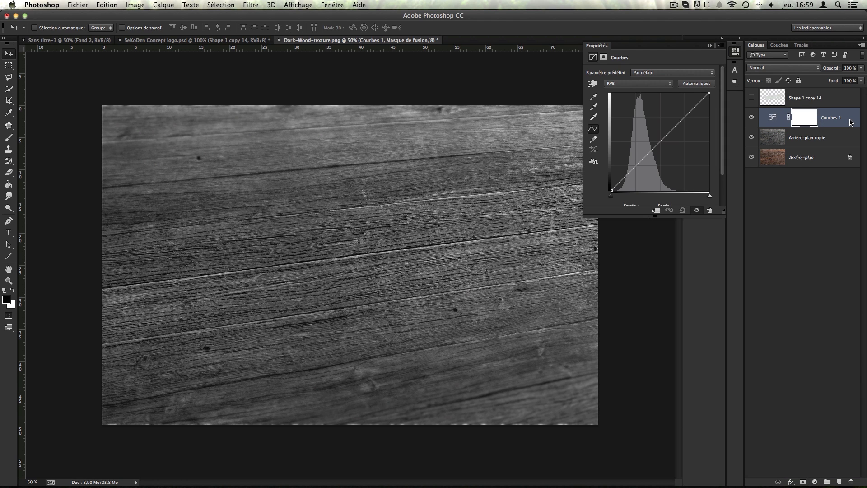
right_click(851, 122)
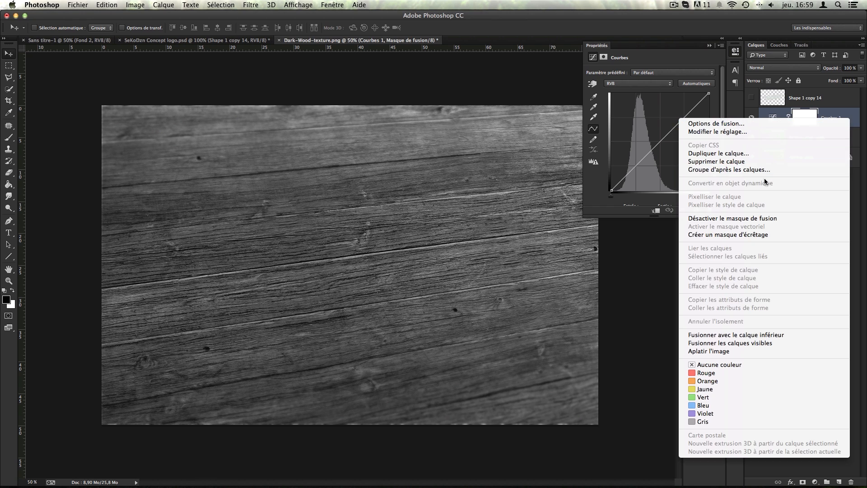
click(750, 234)
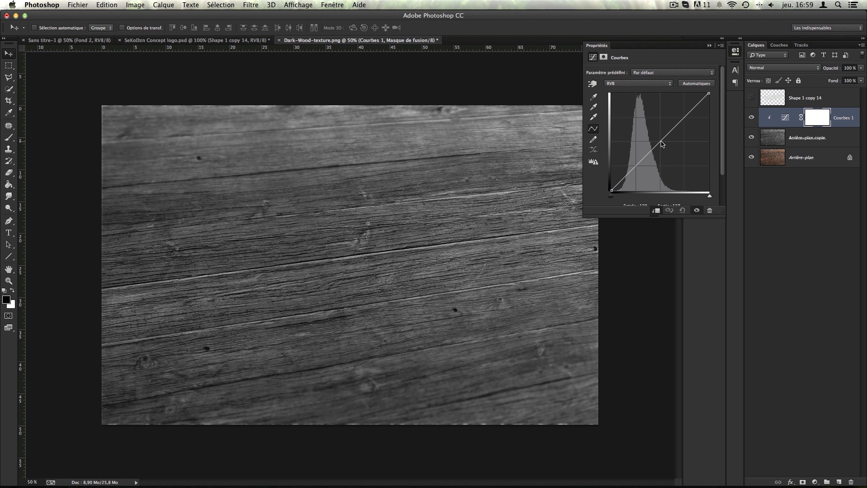
drag(660, 144, 660, 95)
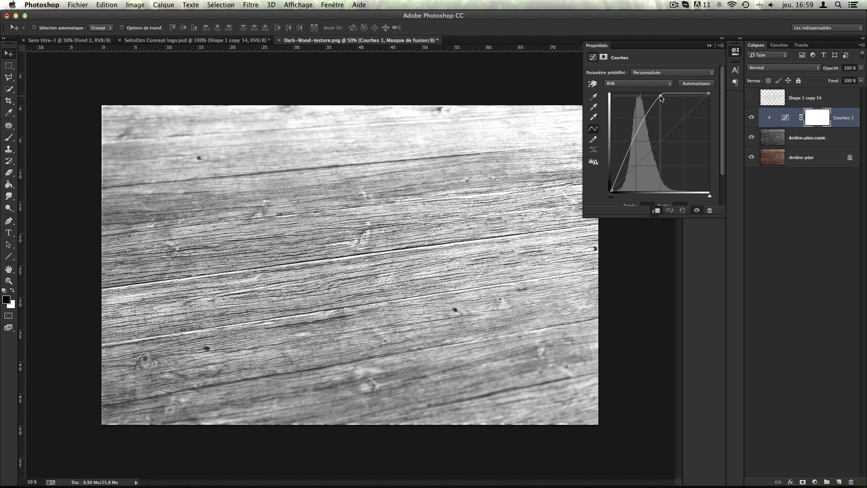
click(709, 46)
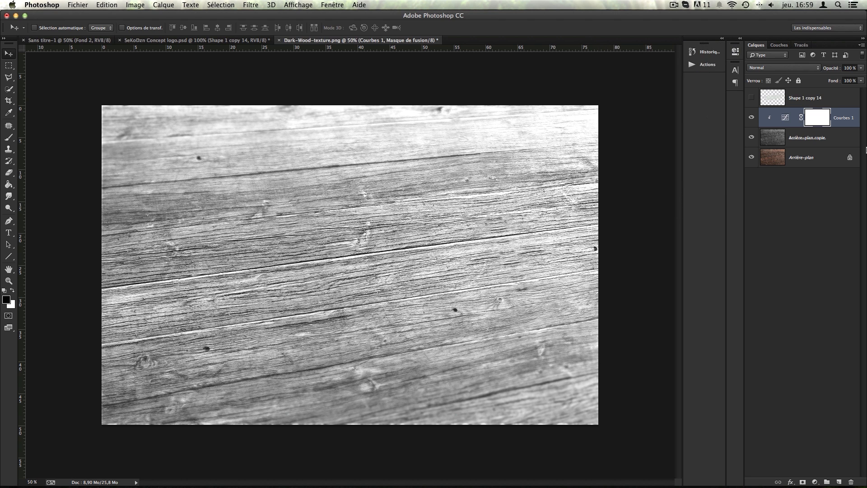
Merge the Curves adjustment with the desaturated wood copy and load the merged layer's outline as a selection
shift+click(841, 135)
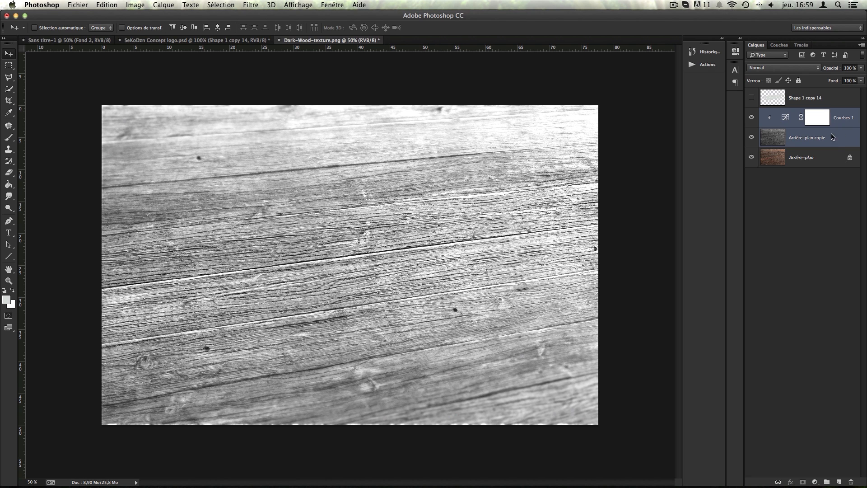
right_click(847, 137)
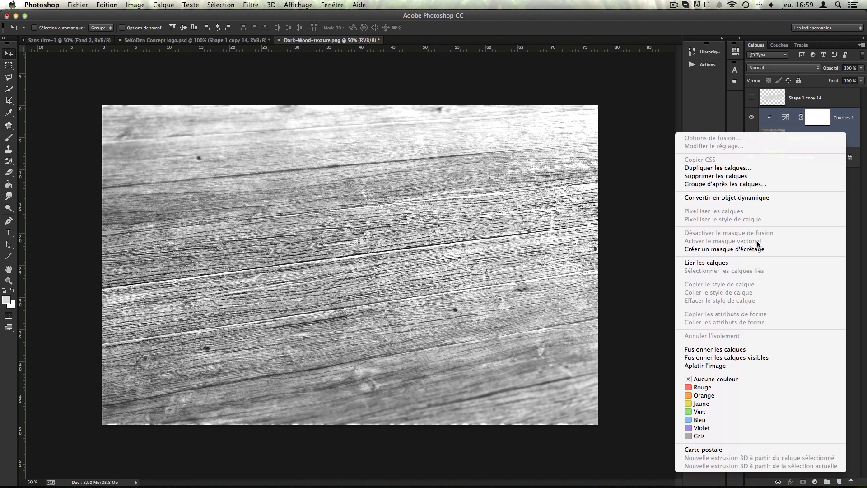
click(732, 349)
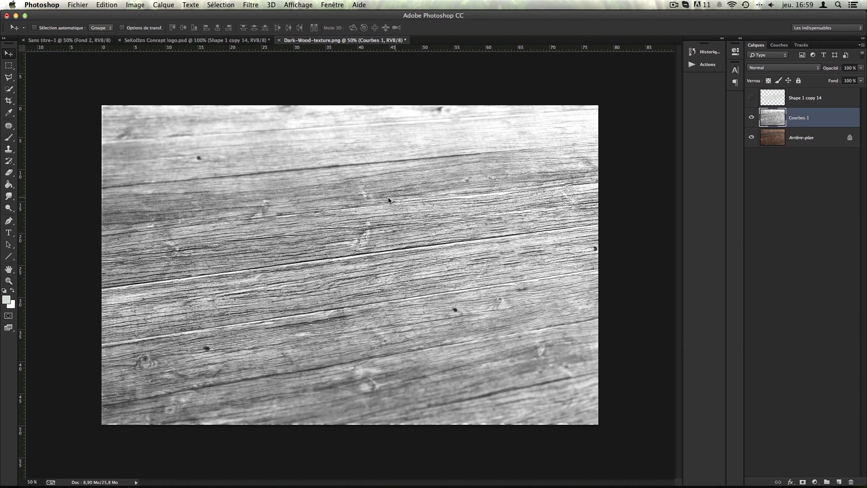
super+click(776, 115)
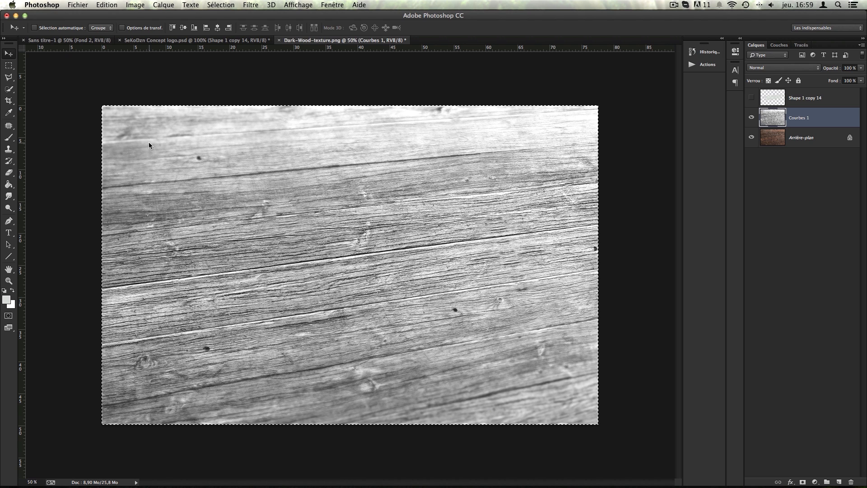
Define the selected greyscale wood layer as a pattern named Dark-Wood-texture, and clear the selection
click(113, 4)
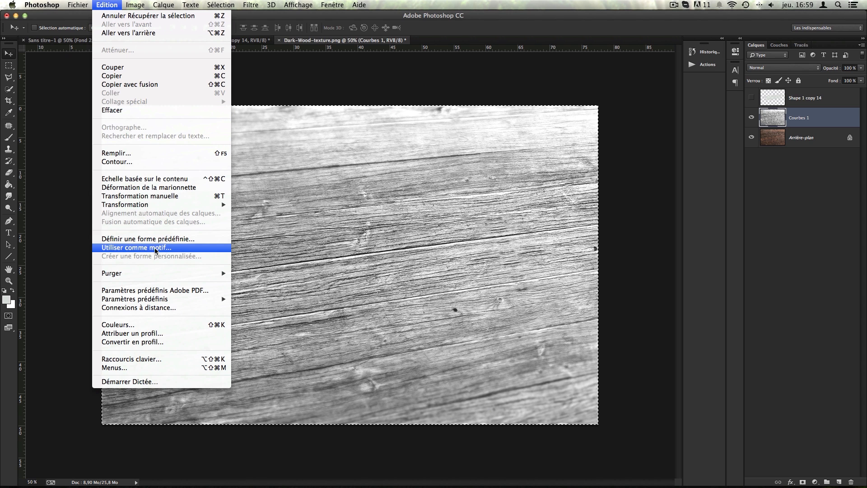
click(182, 249)
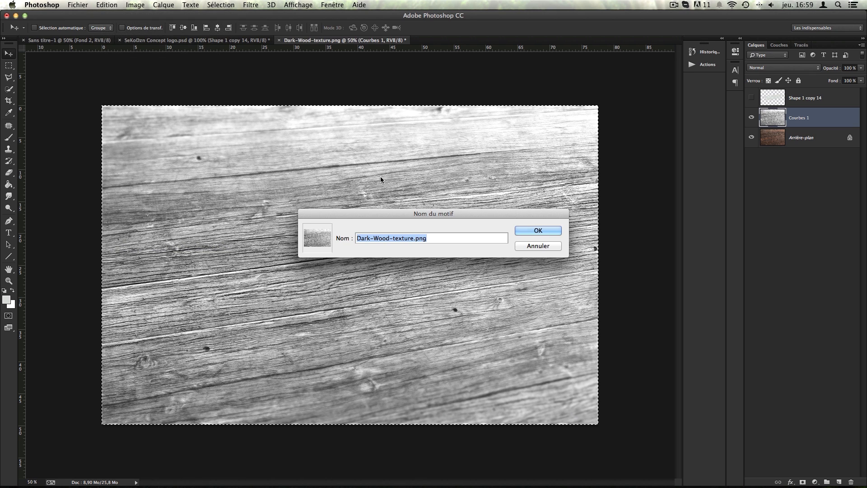
click(436, 240)
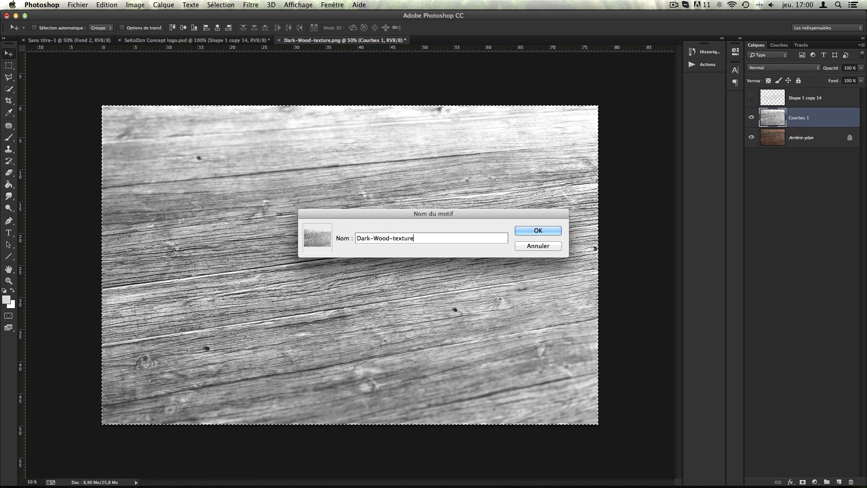
key(Return)
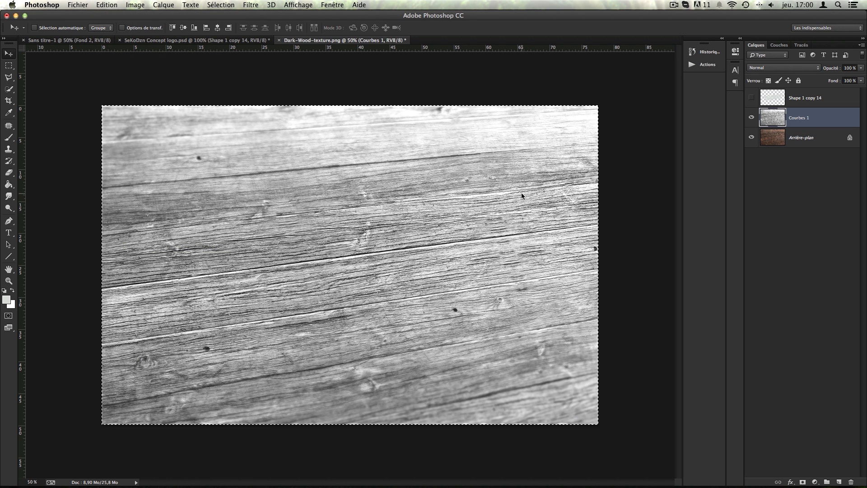
key(super+d)
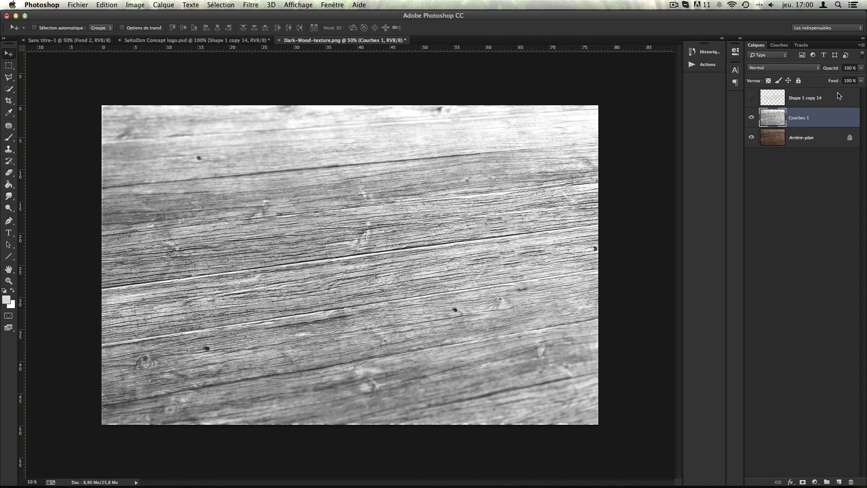
Hide the greyscale wood layer, show the logo layer again, and convert the logo for smart filters
click(751, 118)
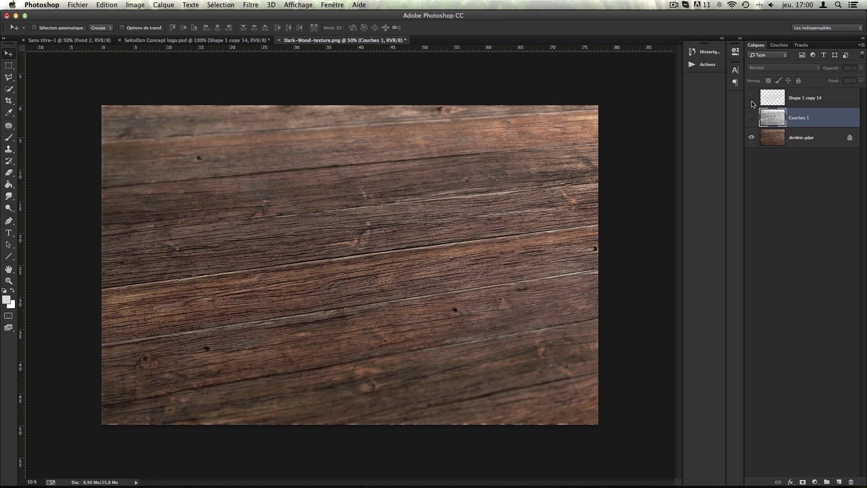
click(751, 100)
click(821, 95)
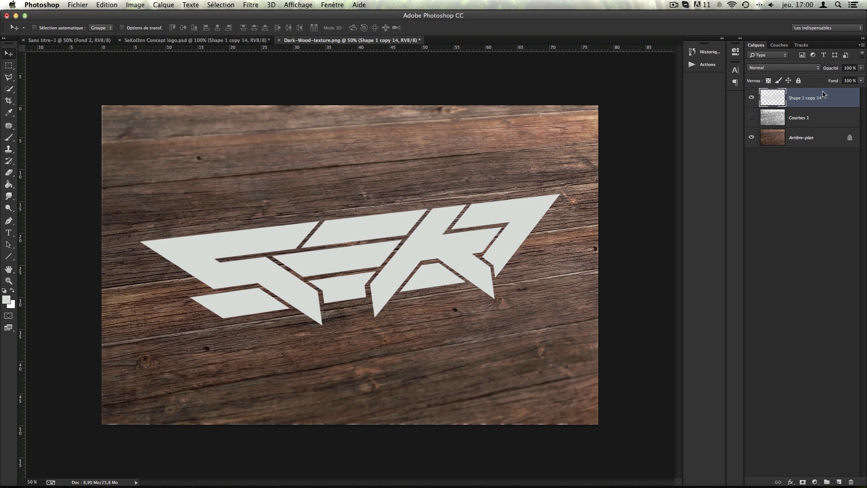
click(251, 5)
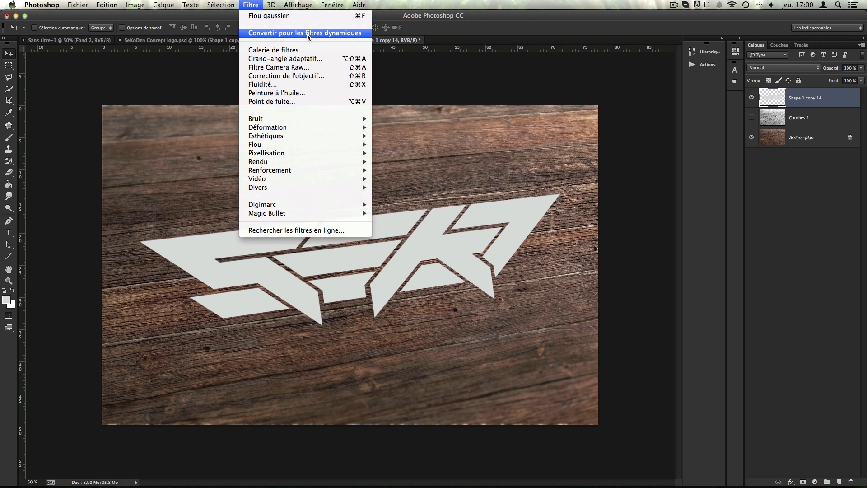
click(338, 33)
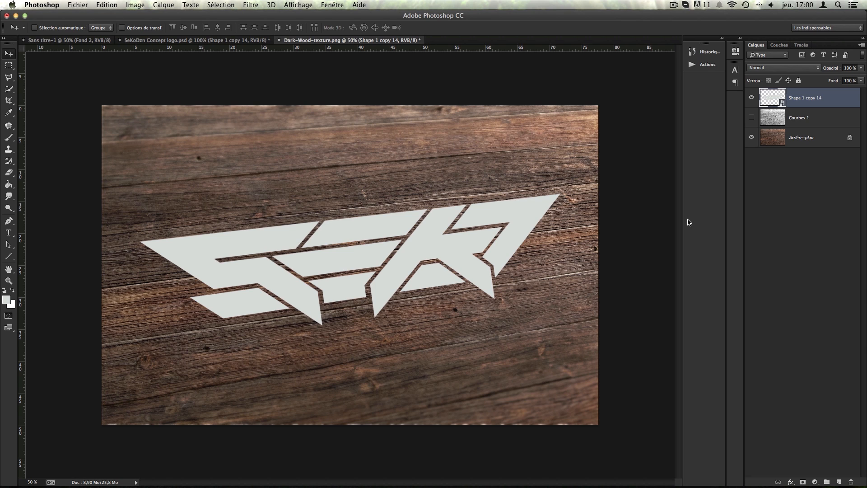
Add an inner Bevel & Emboss (Biseautage & estampage) style to the logo with 688% depth and 4 px size
double_click(841, 100)
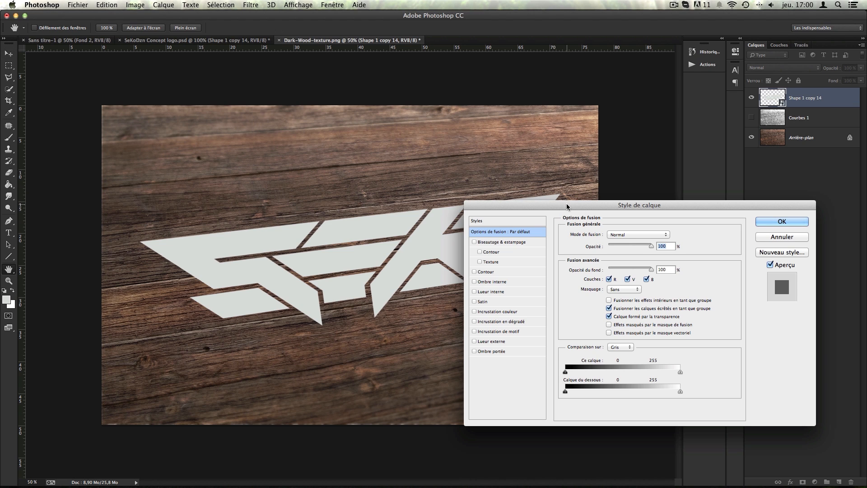
drag(569, 205, 578, 163)
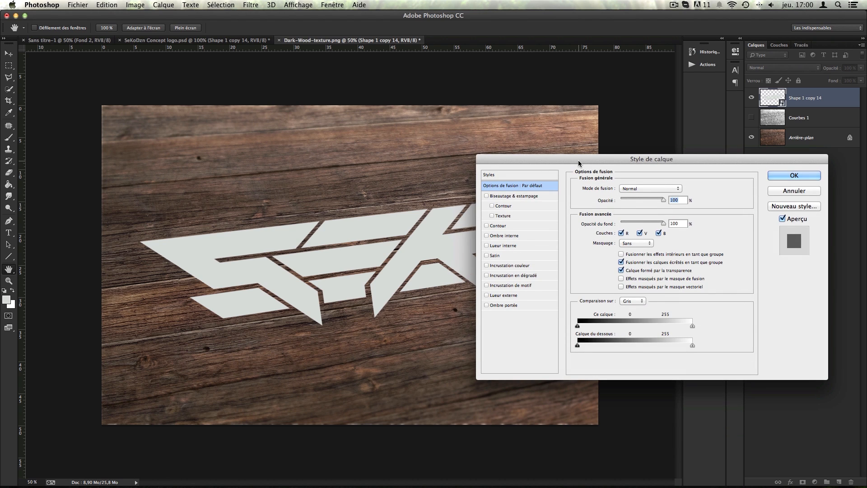
click(486, 196)
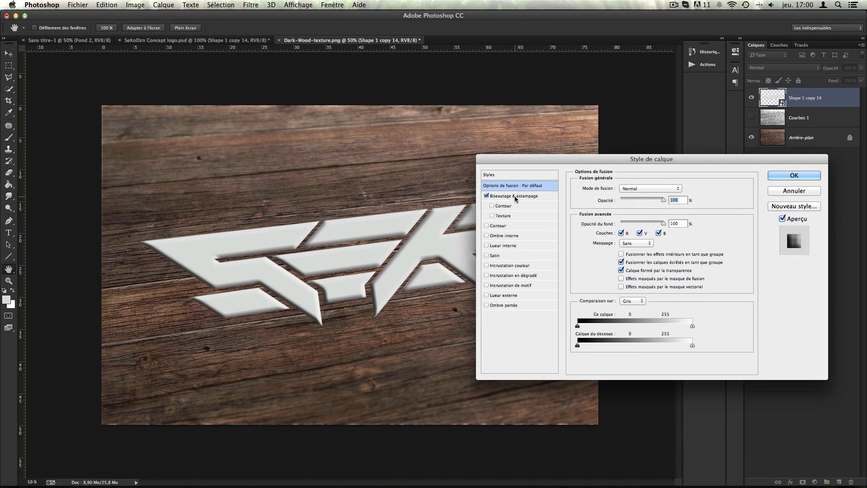
click(516, 197)
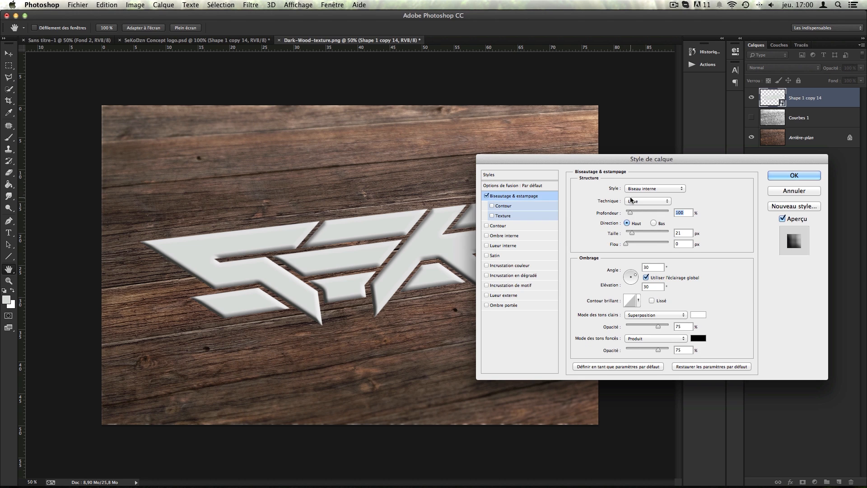
drag(637, 212, 655, 215)
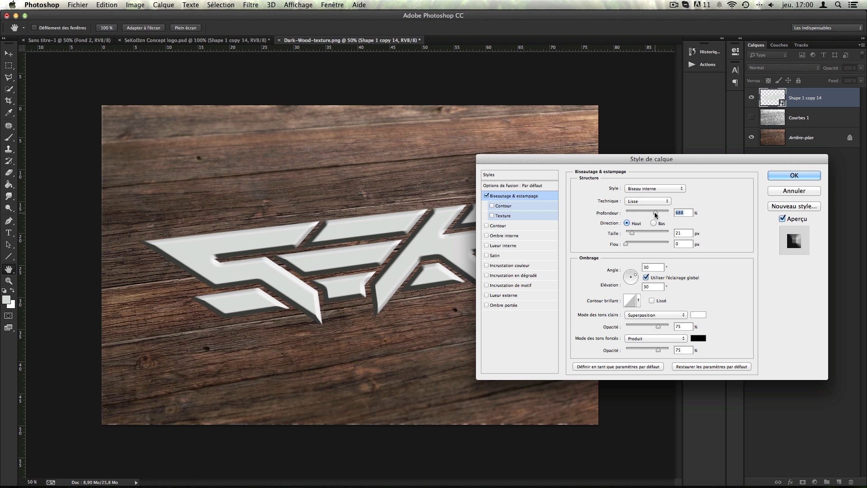
drag(632, 232, 629, 234)
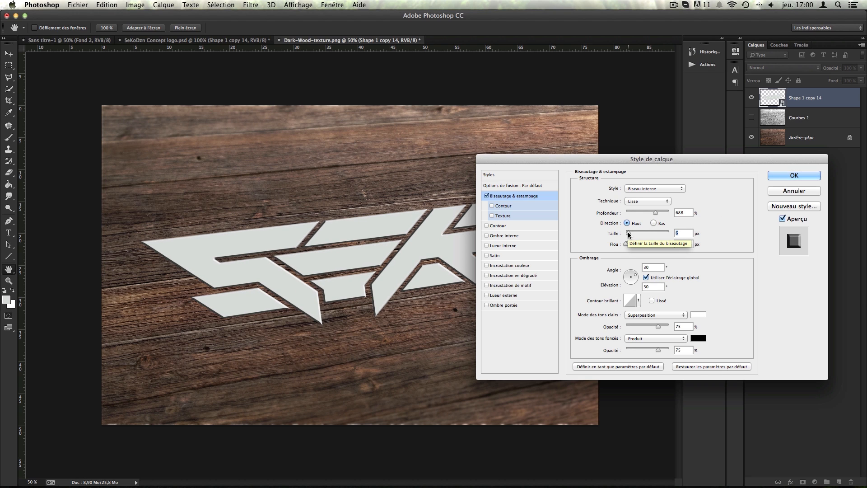
drag(628, 234, 627, 234)
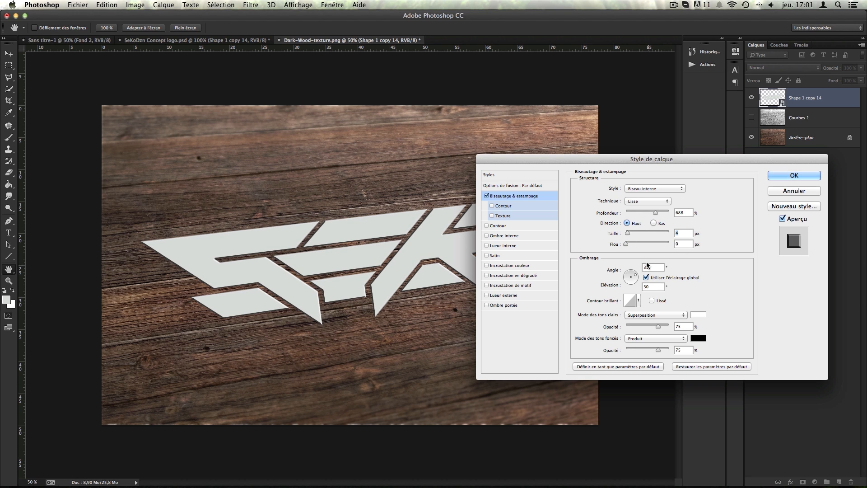
Set the bevel's global light to a 45° angle and 45° elevation, and stop the bevel from using global light
double_click(658, 265)
text(45)
key(Tab)
text(45)
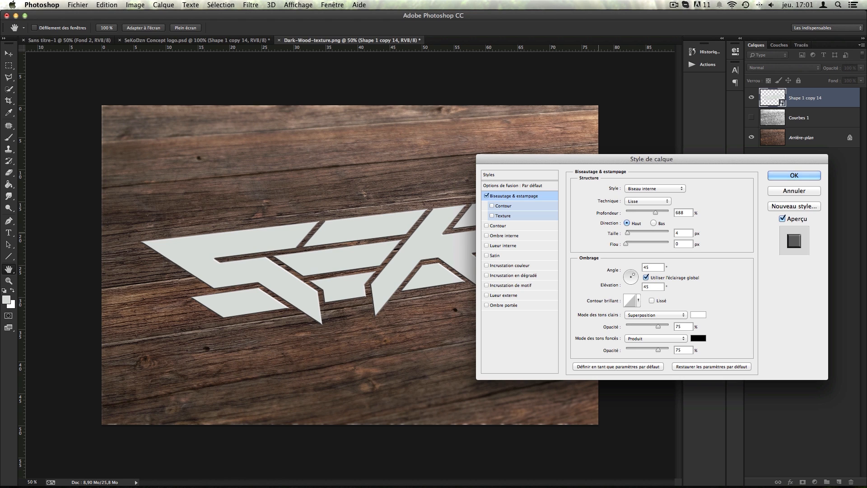
click(647, 278)
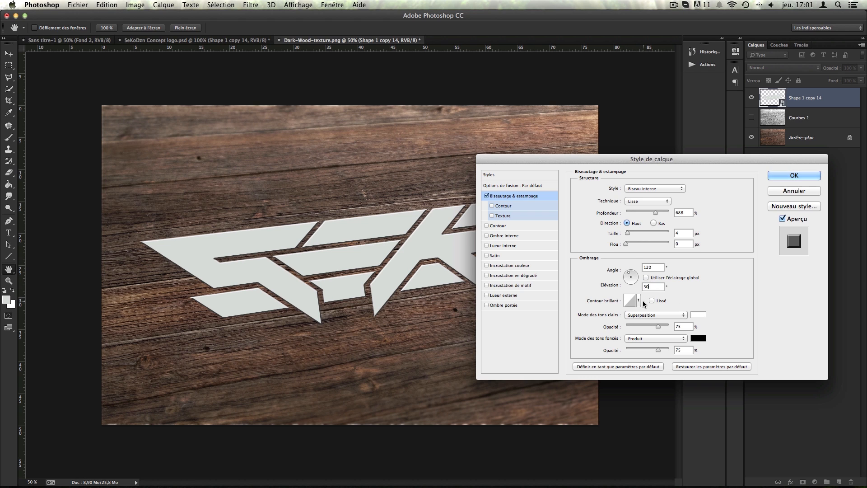
Give the bevel a half-round gloss contour and enable its smoothing option (Lissé)
click(640, 302)
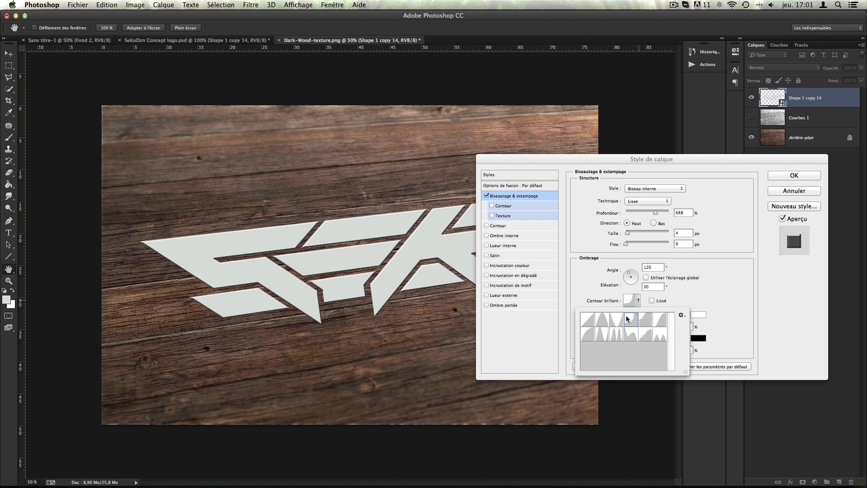
click(631, 318)
click(588, 335)
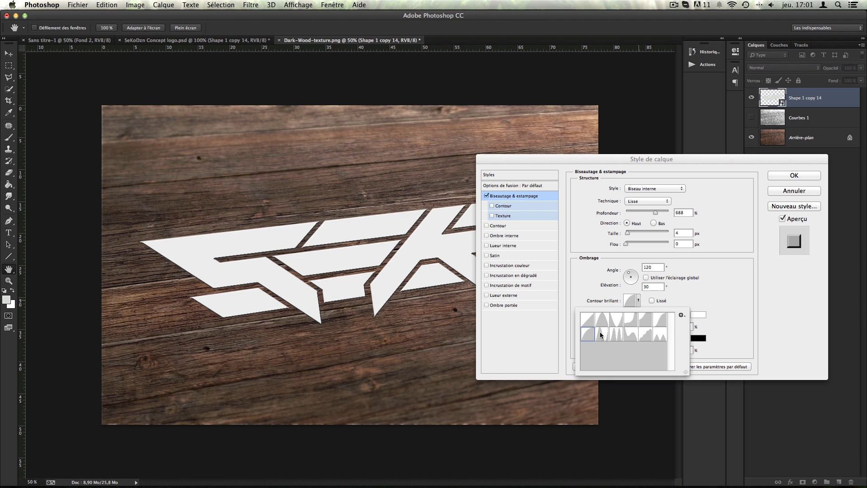
click(735, 296)
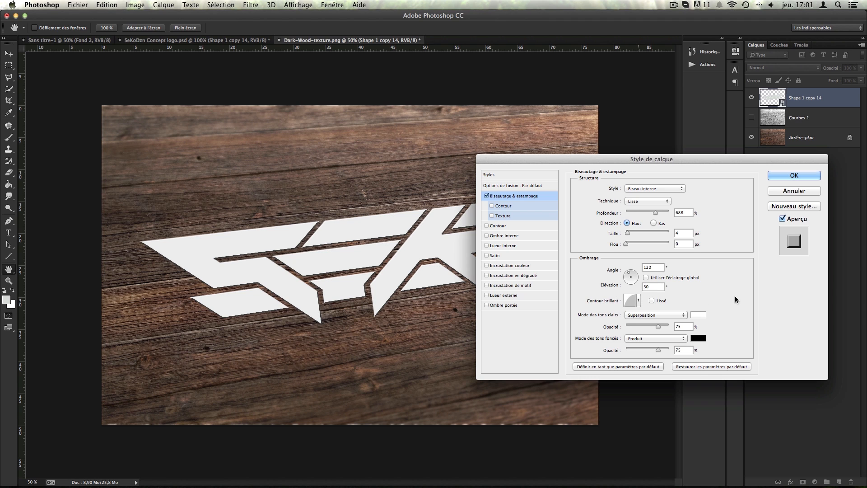
click(651, 301)
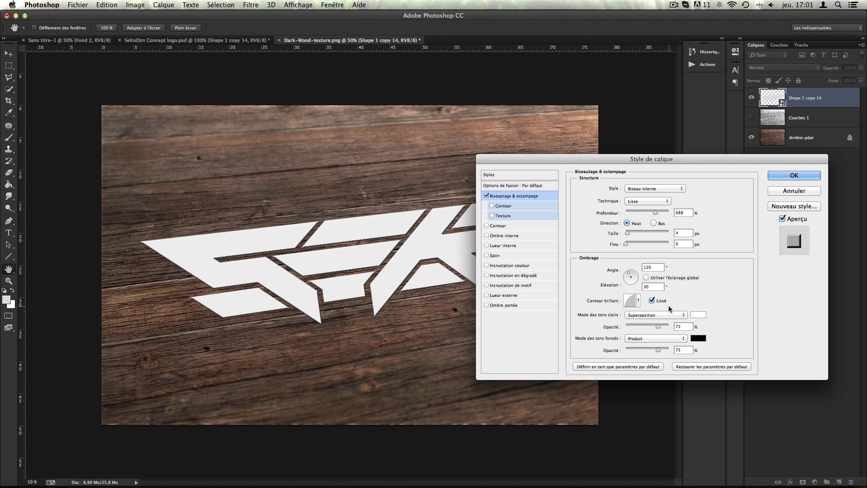
Set the bevel's highlight mode to Soft Light (Lumière tamisée) and its shadow opacity to 0%
click(638, 316)
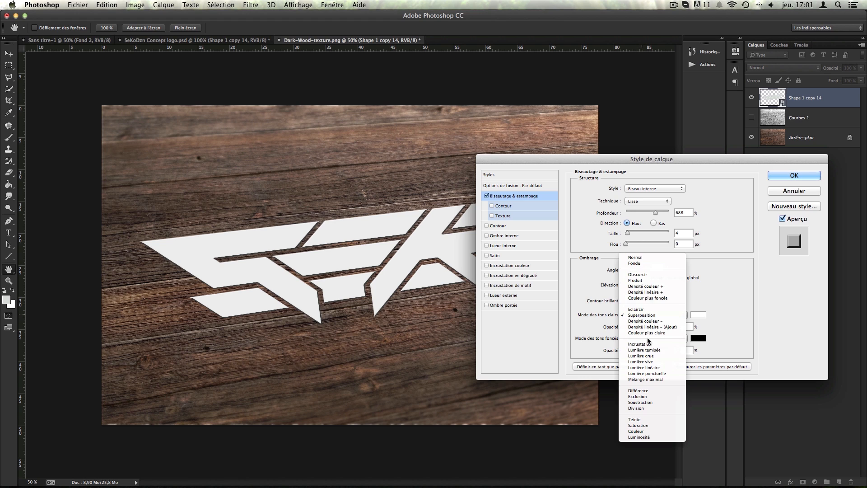
click(650, 350)
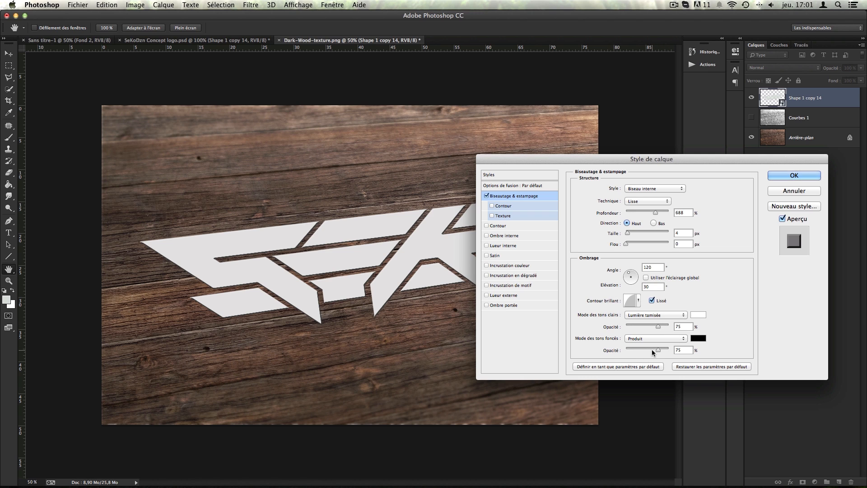
drag(652, 350, 625, 350)
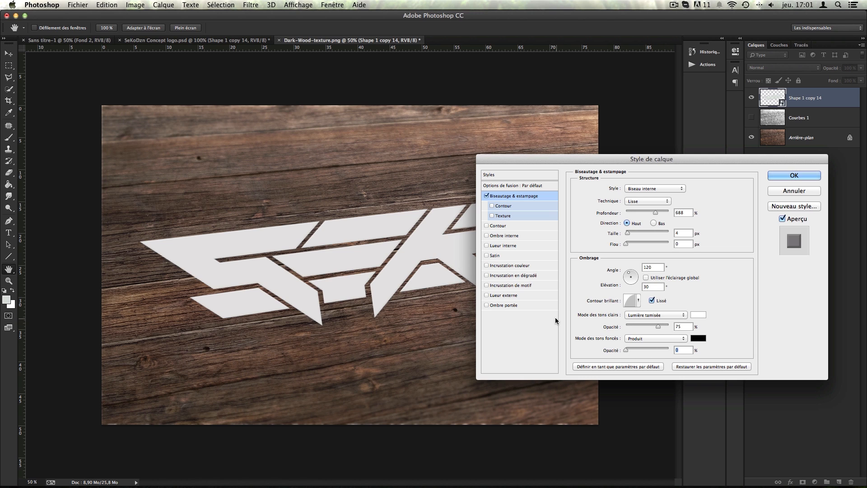
Enable the bevel's Texture option and use the newly defined greyscale wood pattern for it
click(492, 216)
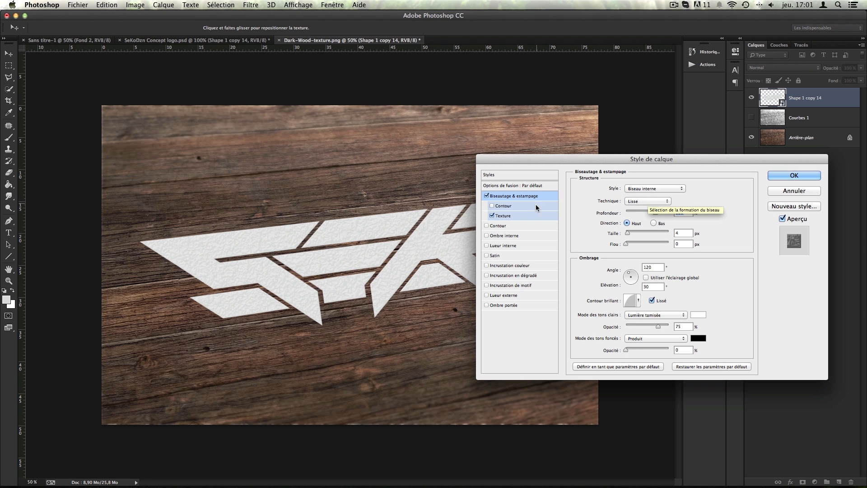
click(540, 216)
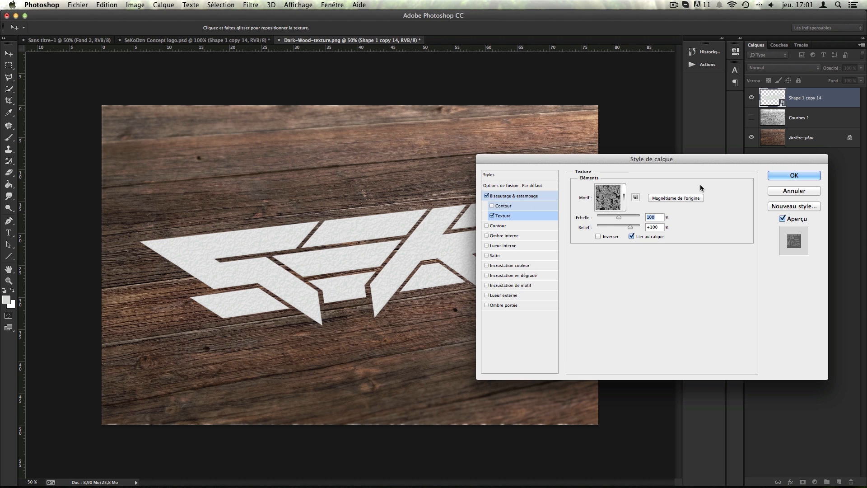
click(625, 202)
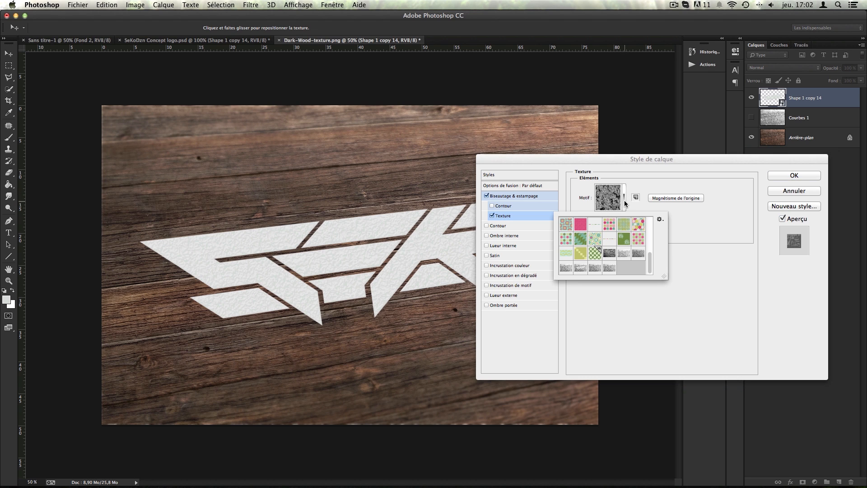
click(612, 268)
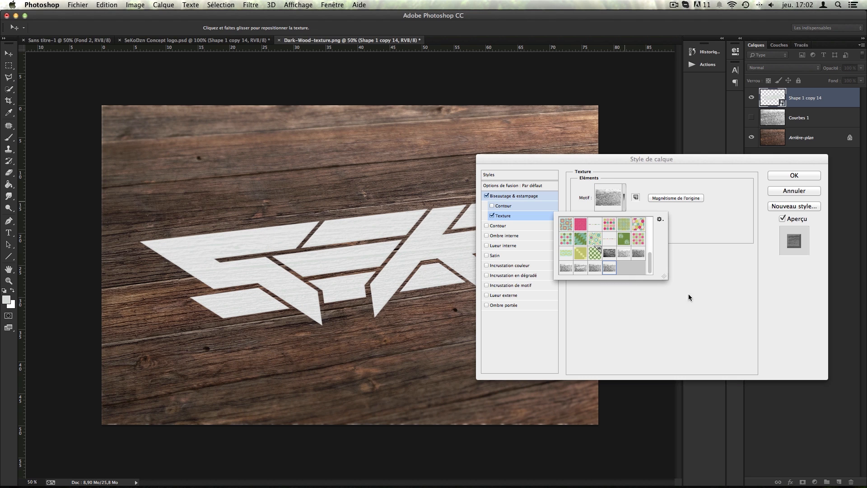
click(712, 235)
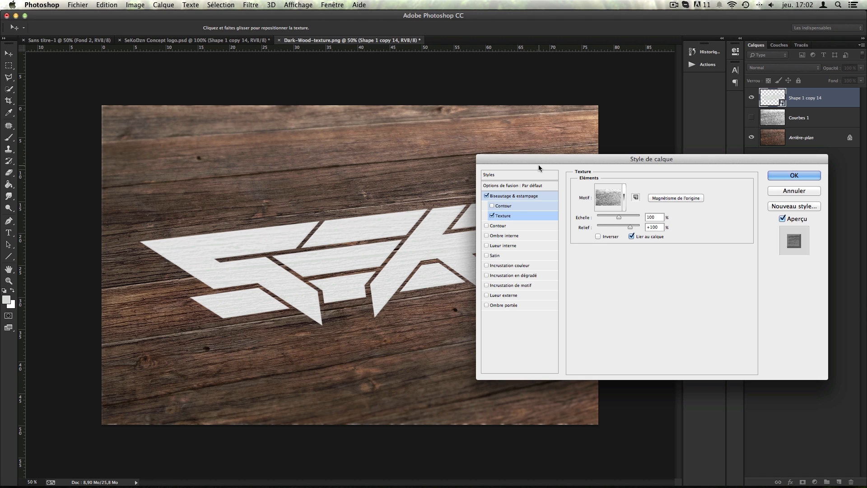
Add an Inner Shadow (Ombre interne) in Soft Light at 48% opacity and -132° angle, with slightly reduced distance and size
click(503, 237)
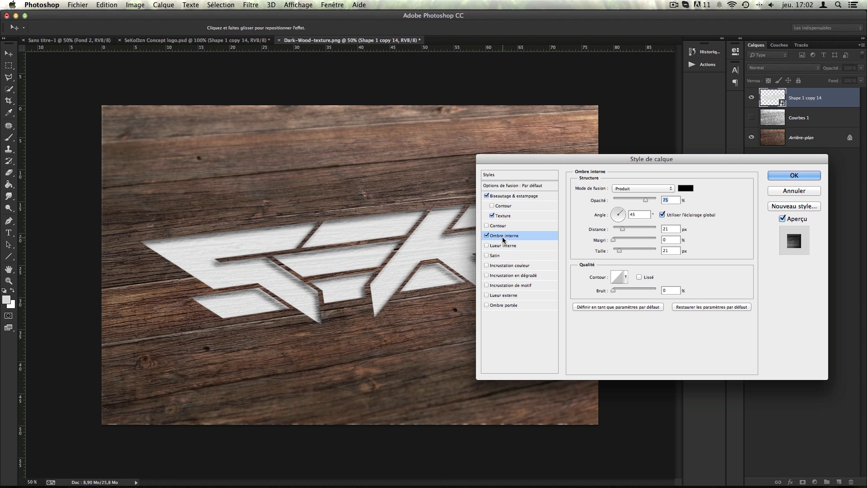
click(630, 189)
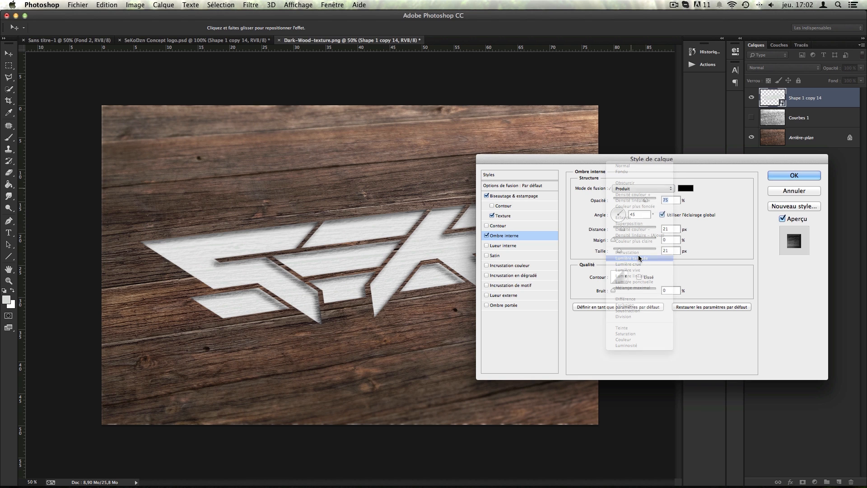
click(639, 258)
click(634, 200)
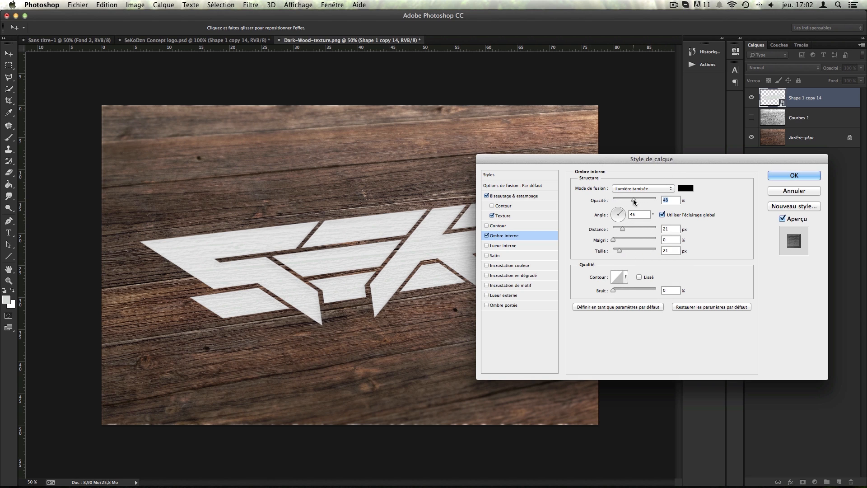
click(617, 221)
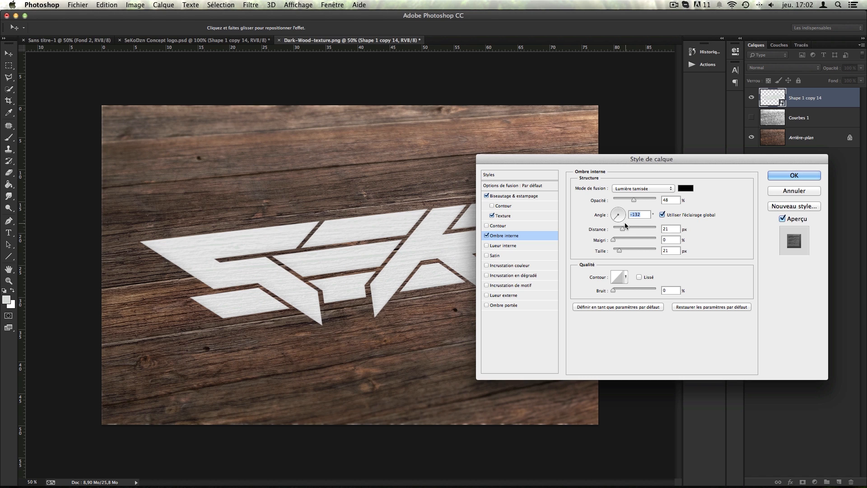
drag(622, 228, 617, 230)
drag(620, 250, 618, 251)
Add a black Inner Glow (Lueur interne) to the logo in Multiply (Produit) mode at 15% opacity
click(502, 246)
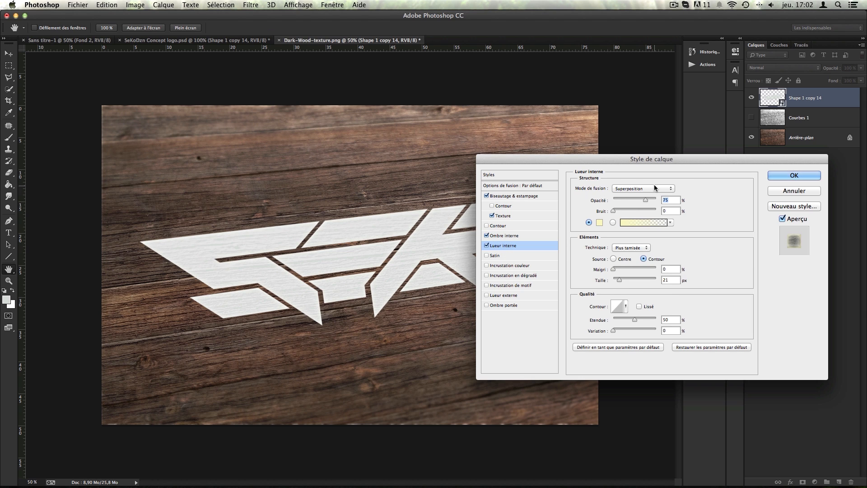
click(640, 186)
click(639, 148)
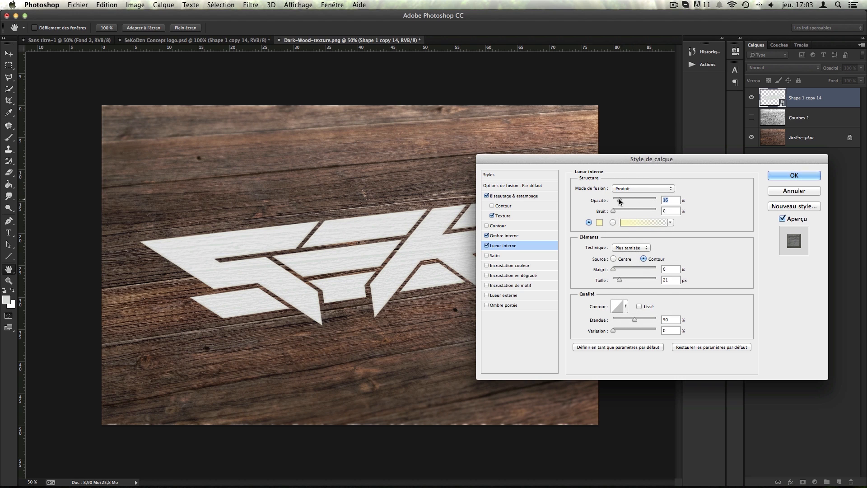
drag(619, 200, 618, 200)
click(599, 221)
drag(605, 244, 587, 262)
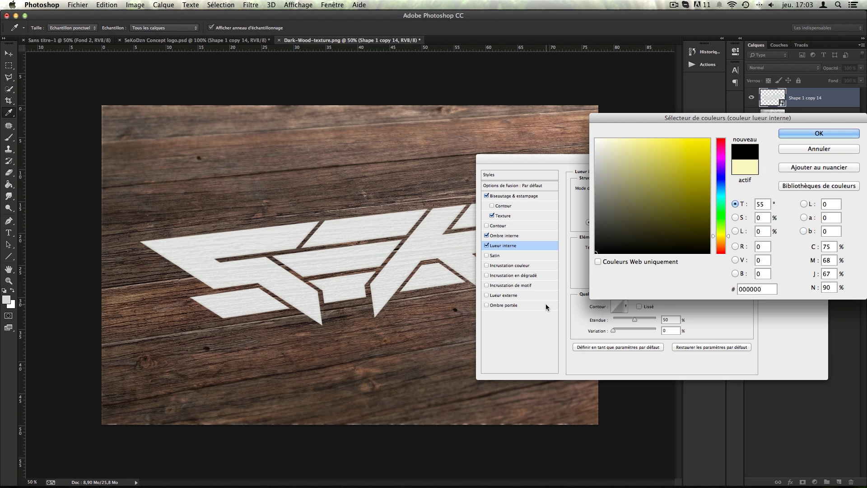
click(793, 134)
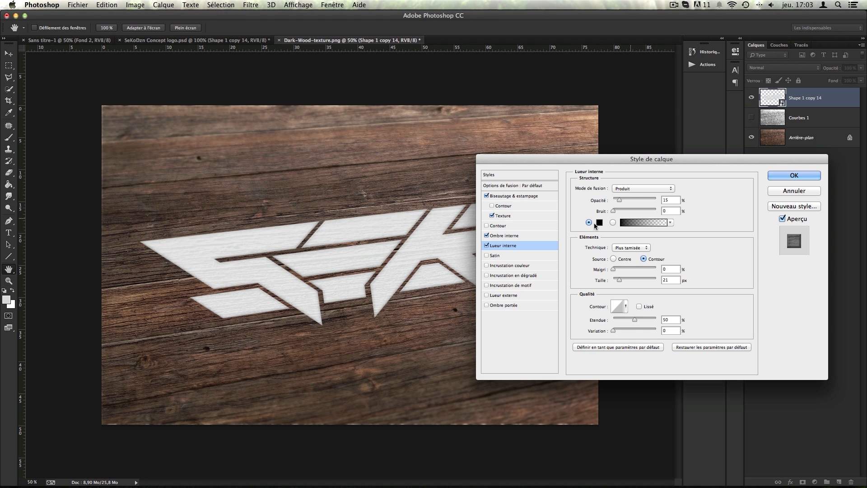
Add a Satin effect to the logo in Vivid Light (Lumière vive) mode with a white (ffffff) colour
click(495, 256)
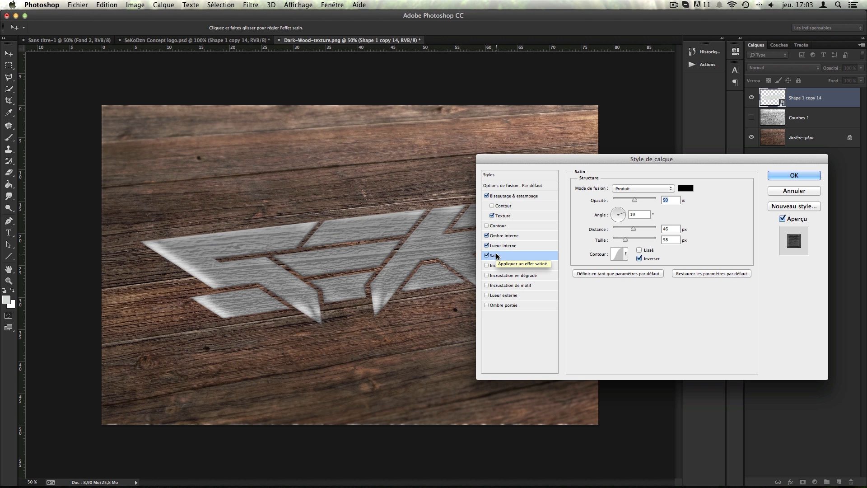
click(619, 187)
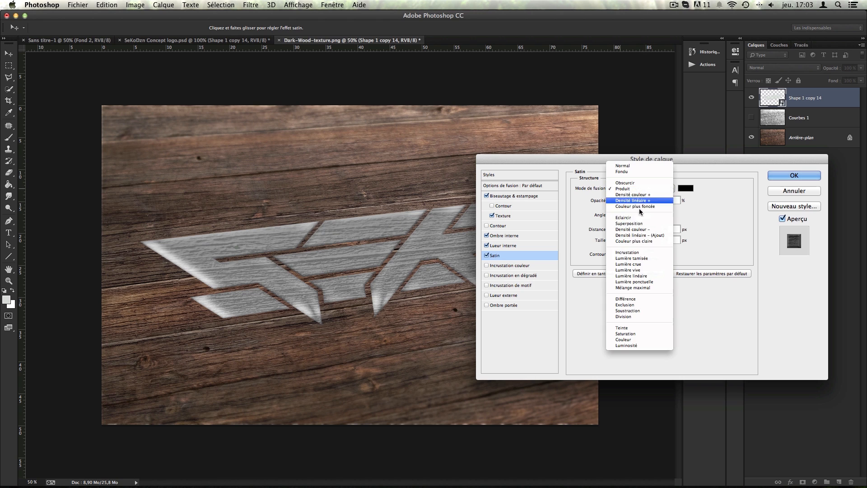
click(645, 270)
click(689, 189)
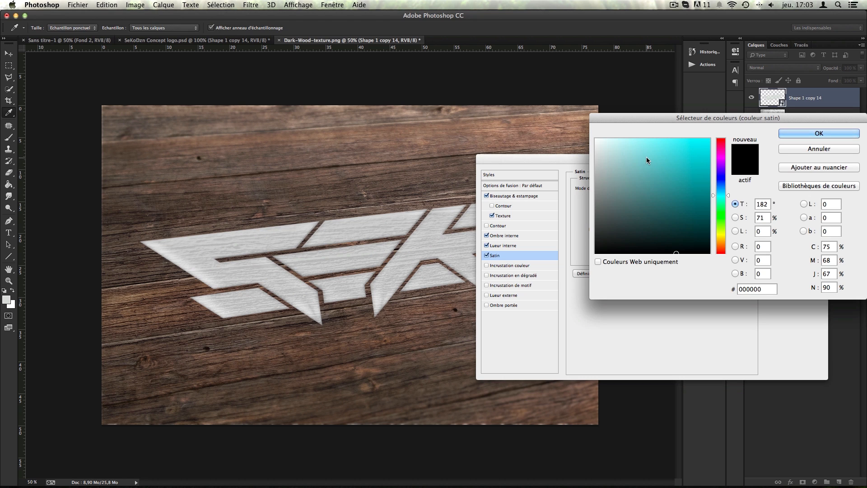
click(635, 147)
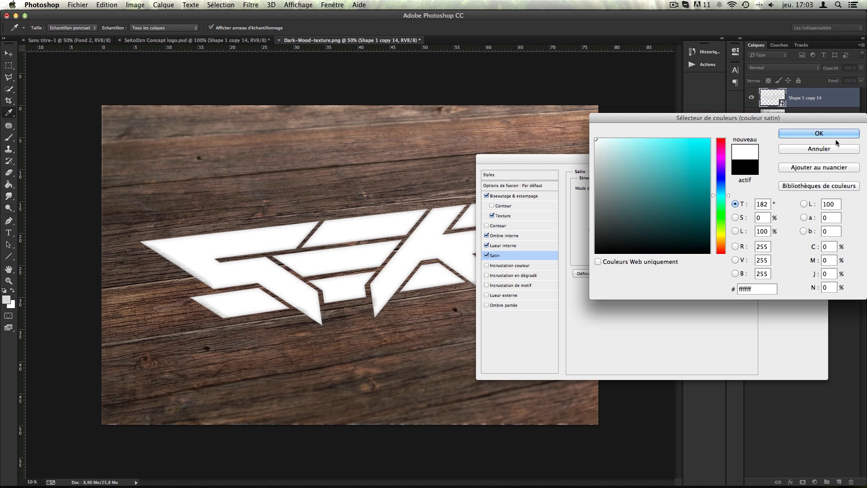
click(821, 133)
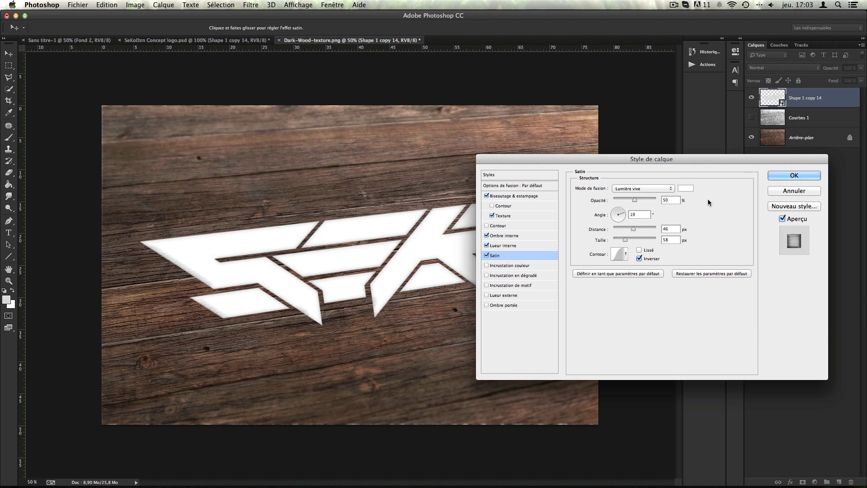
Set the satin's angle to -139°, opacity to 14% and size to 202 px, and apply the layer style
click(616, 220)
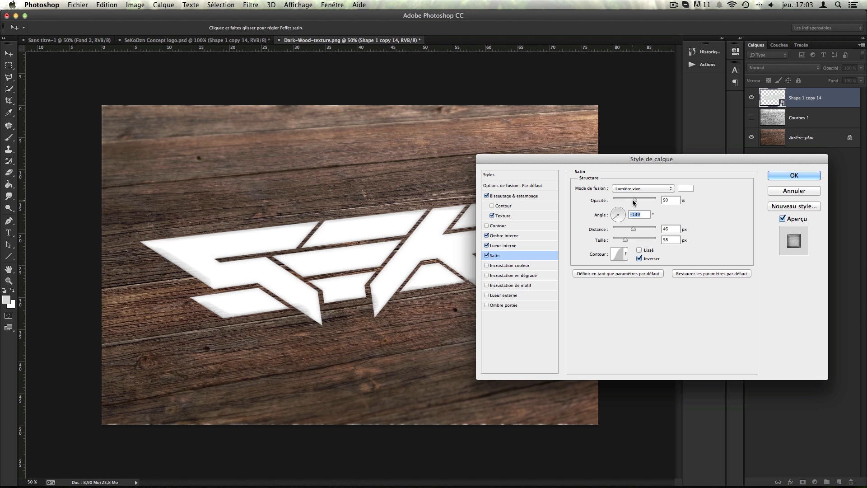
drag(633, 200, 619, 201)
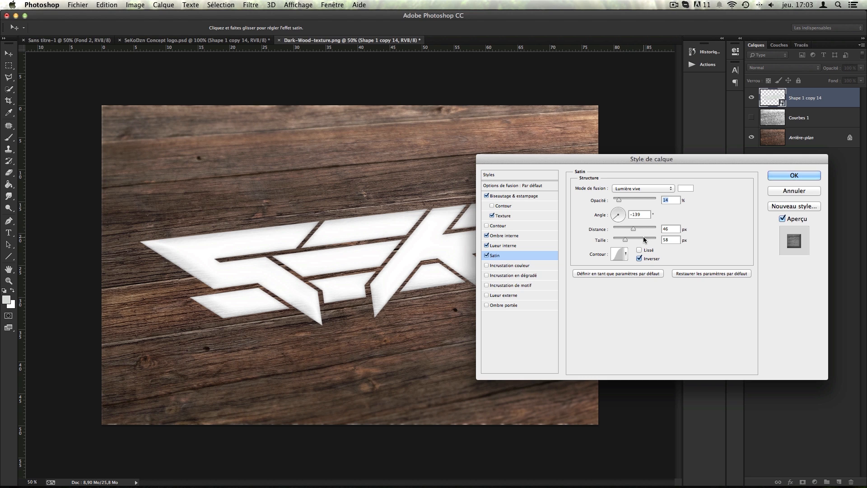
drag(641, 238, 643, 240)
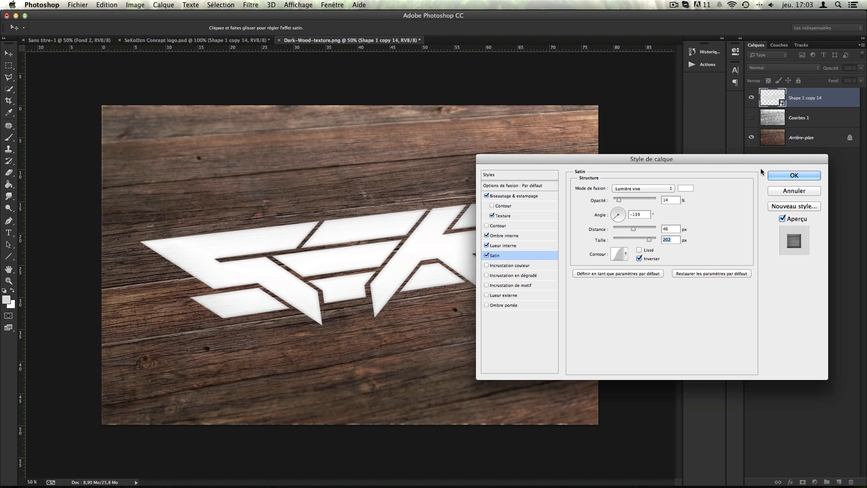
key(Return)
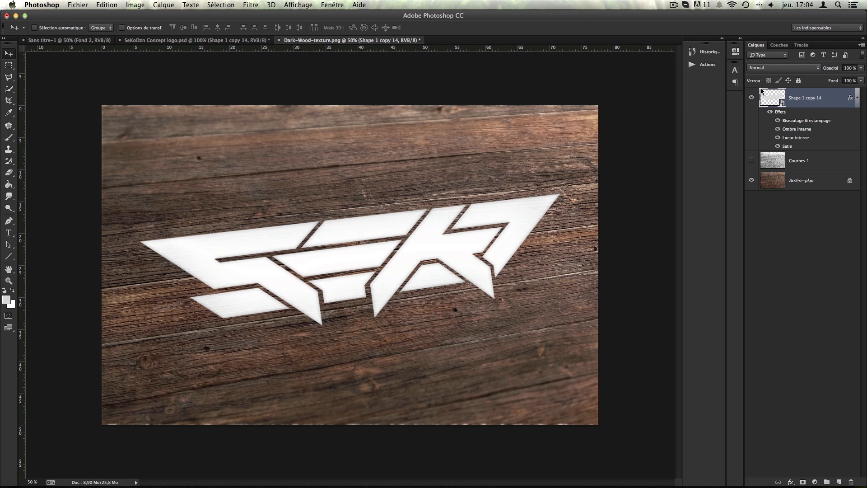
Apply a Gaussian Blur (Flou gaussien) with a 2.5-pixel radius to the logo smart object
click(251, 5)
mouse_move(270, 145)
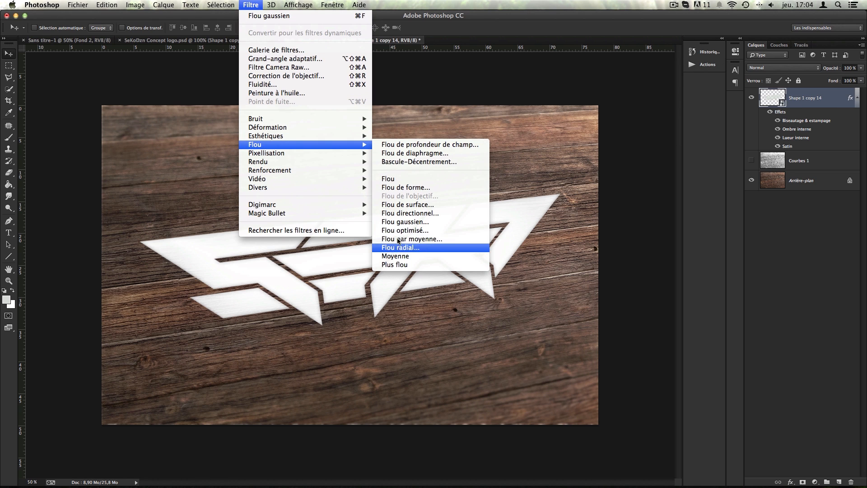
click(426, 221)
click(409, 231)
drag(409, 232, 408, 232)
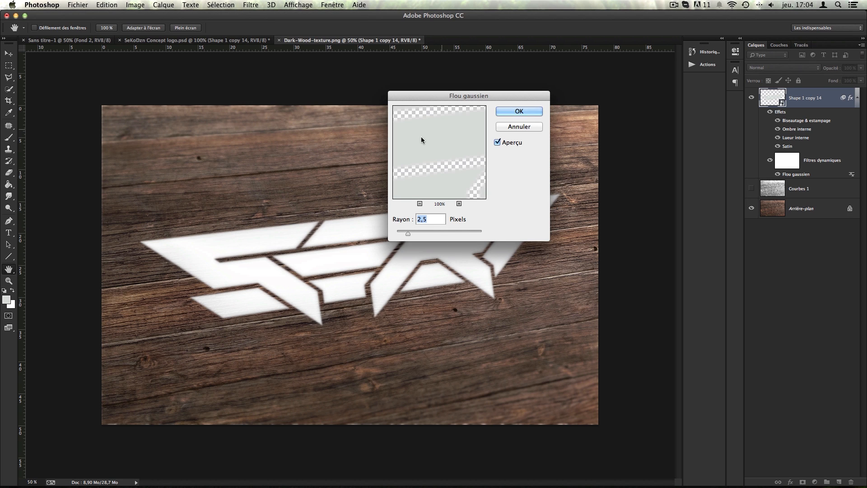
click(529, 112)
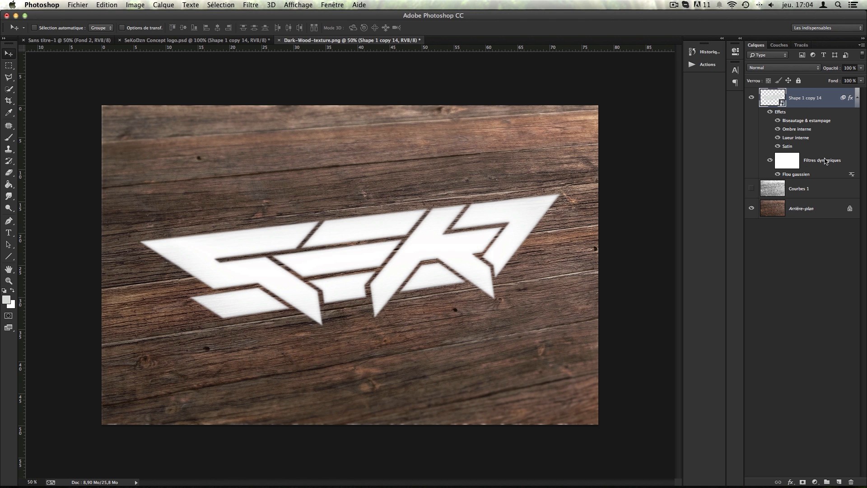
Paint a horizontal black band across the middle of the logo's smart filter mask with a soft 416 px brush
click(794, 160)
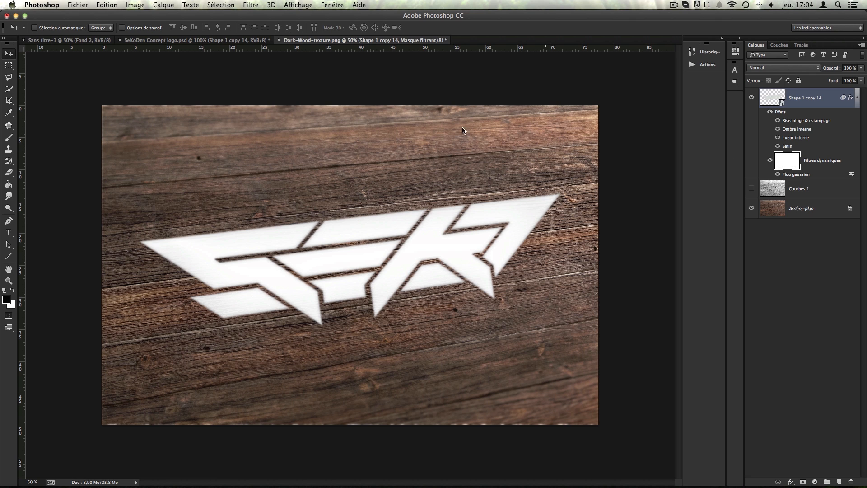
click(10, 140)
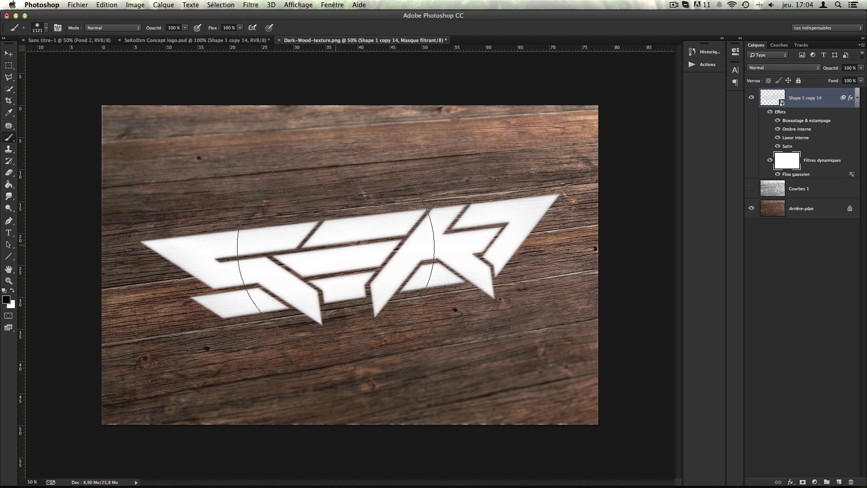
mouse_move(404, 250)
mouse_down()
mouse_move(324, 254)
mouse_move(336, 260)
mouse_up()
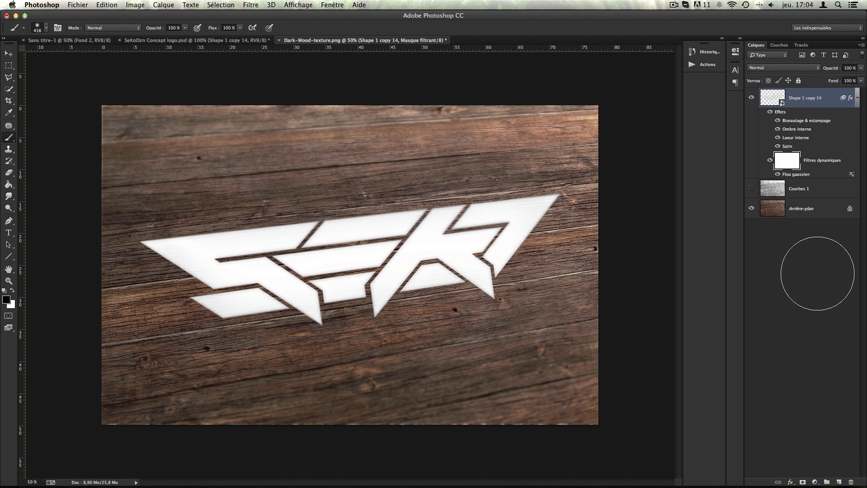
drag(818, 274, 818, 273)
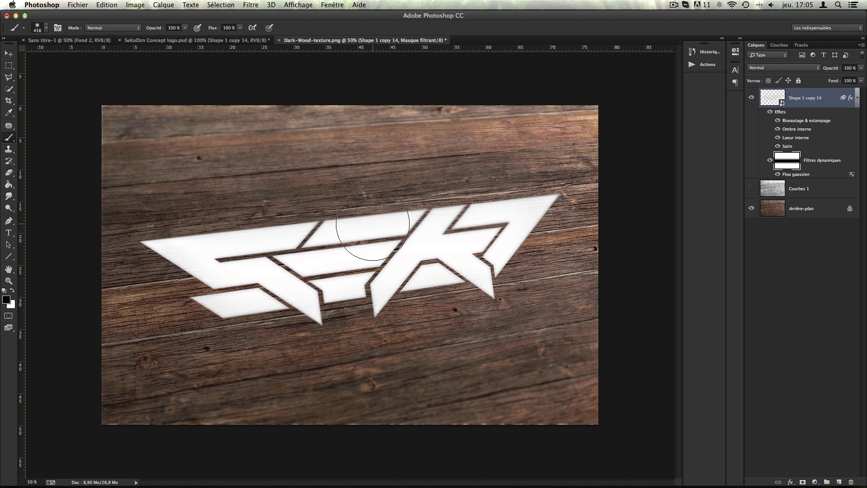
Rotate the filter mask's band about -6.7° to follow the logo's slant, shift it slightly upward, and apply the transformation
key(ctrl+t)
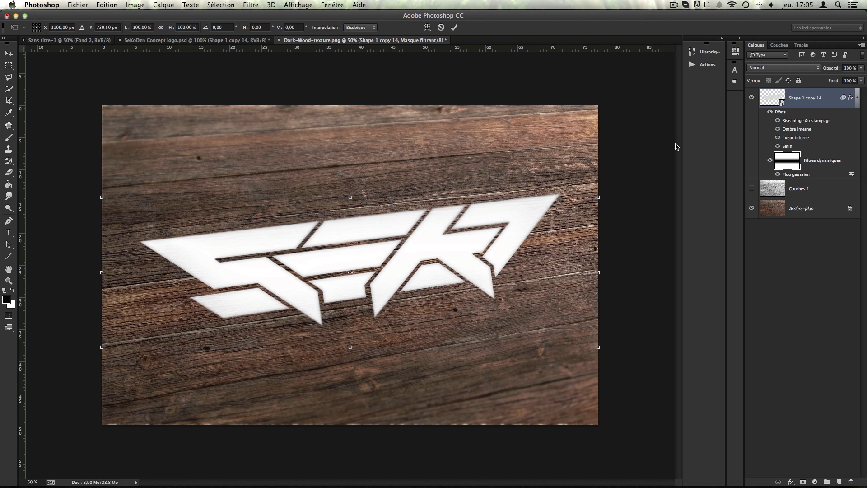
drag(631, 185, 606, 158)
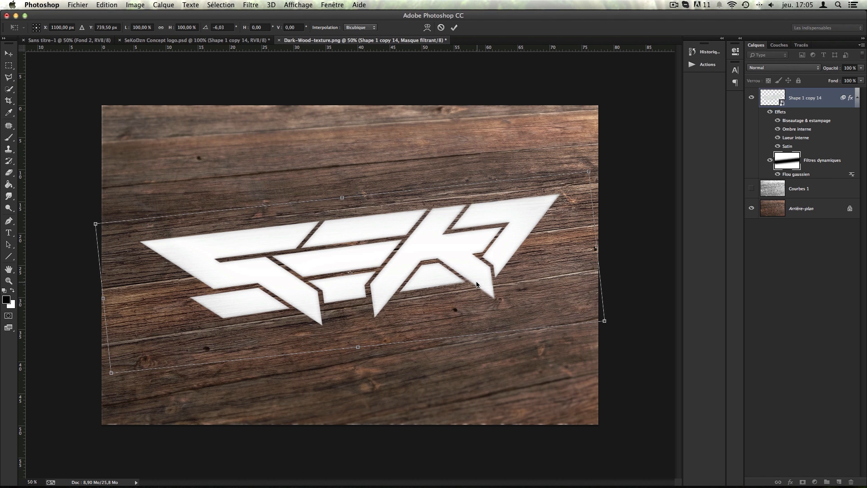
drag(599, 162, 599, 159)
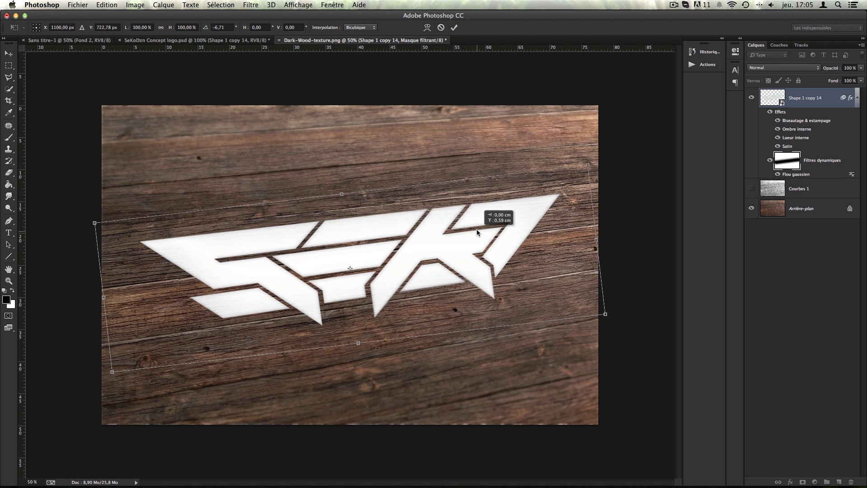
key(Return)
key(b)
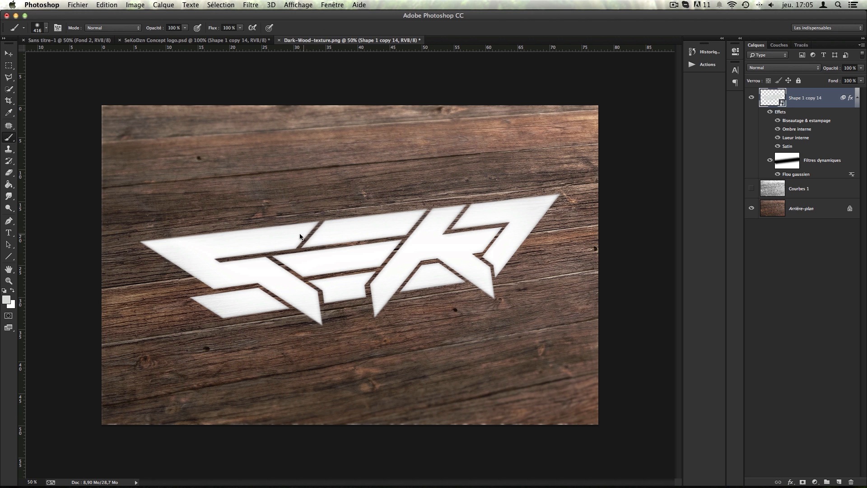
click(8, 53)
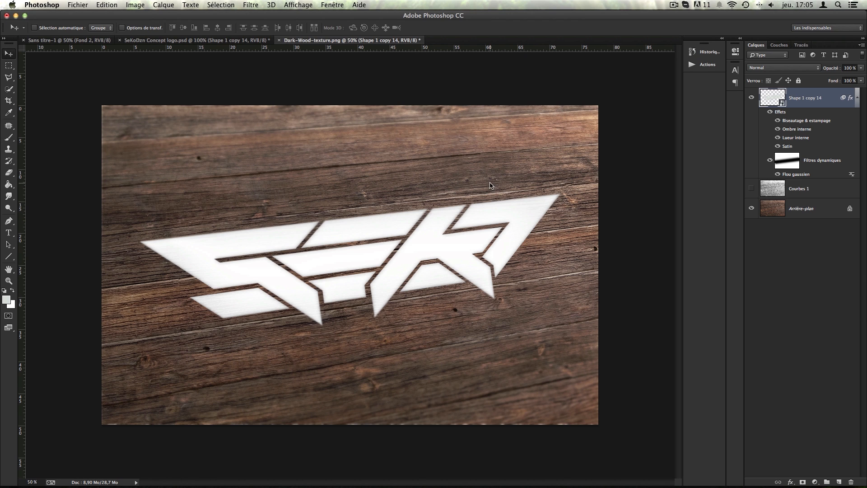
Show the greyscale wood layer Courbes 1 and place it above the Shape 1 copy 14 logo layer
click(857, 99)
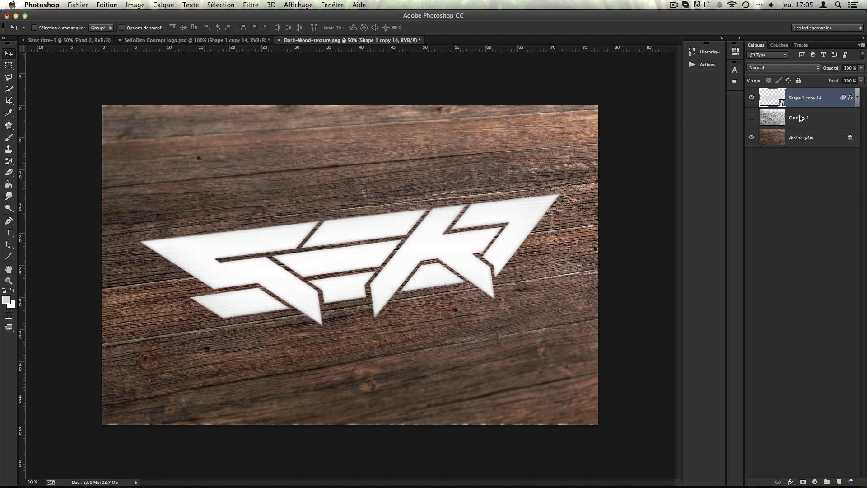
click(844, 118)
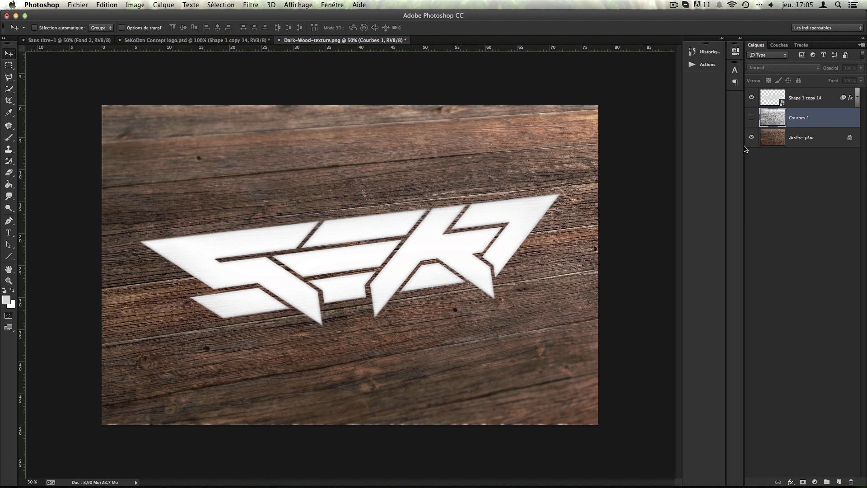
click(752, 119)
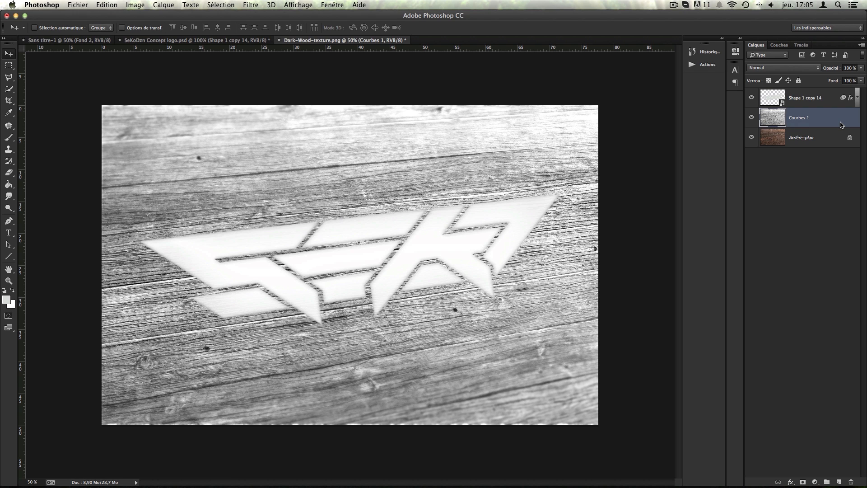
drag(823, 121, 822, 95)
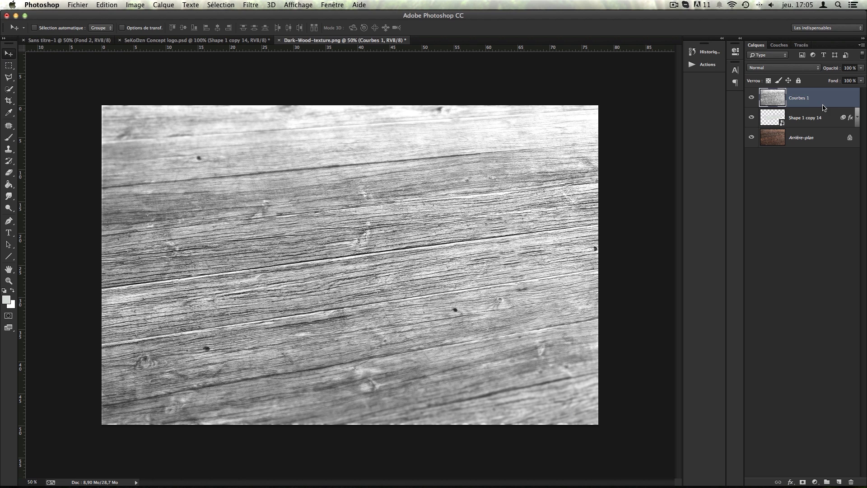
Clip the Courbes 1 wood layer to the logo with a clipping mask and set its blending mode to Multiply (Produit)
right_click(830, 96)
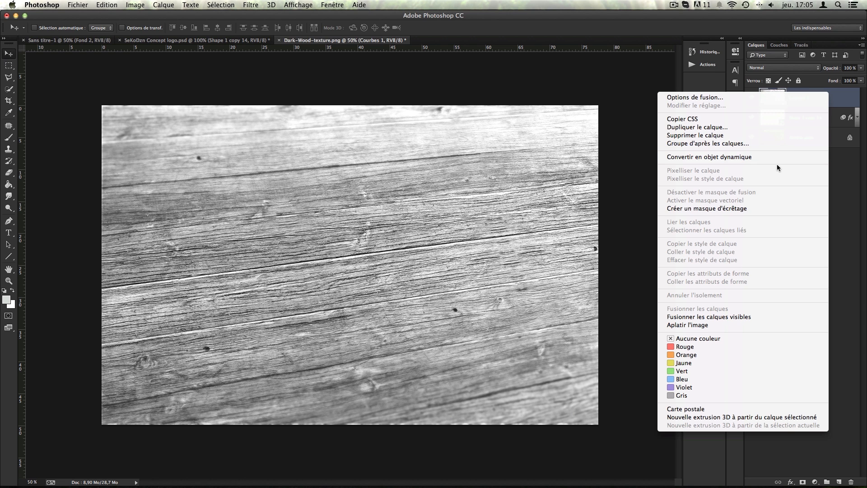
click(747, 210)
right_click(819, 100)
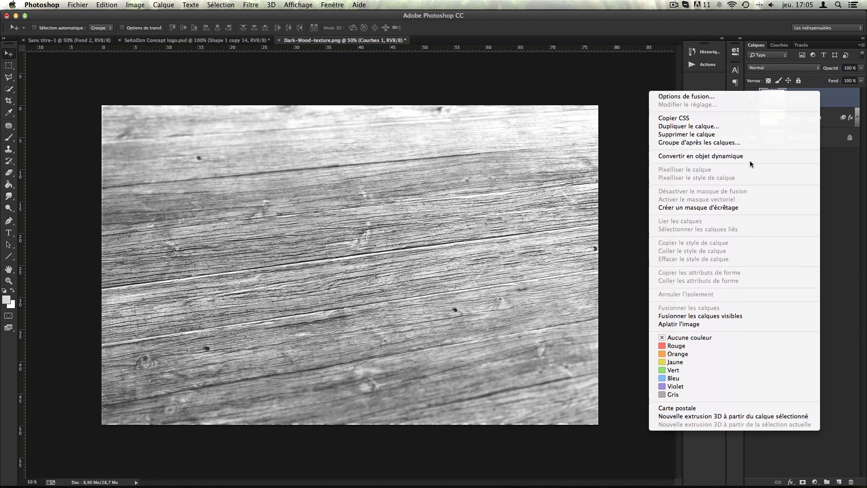
click(731, 207)
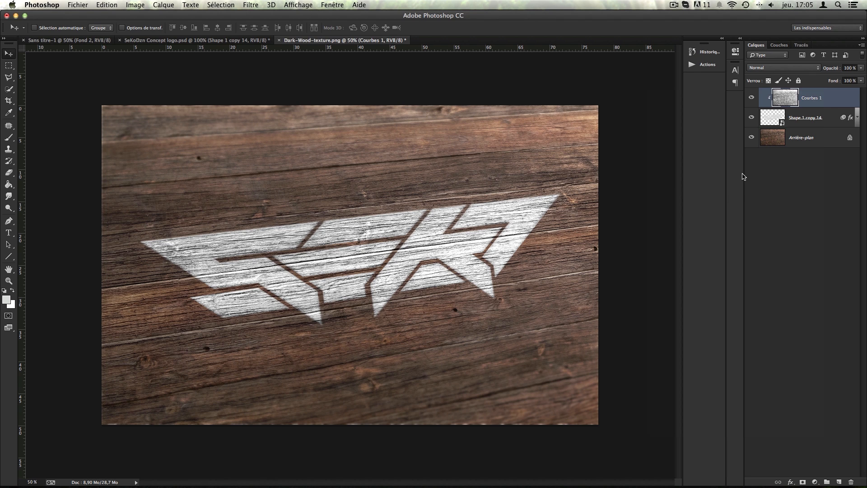
click(773, 69)
click(766, 90)
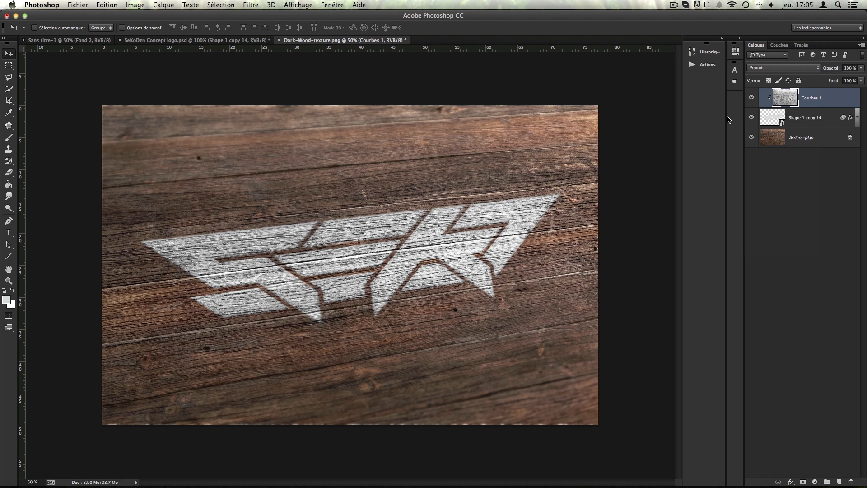
Keep the Courbes 1 layer's fill at 100% and select the Shape 1 copy 14 logo layer
click(861, 81)
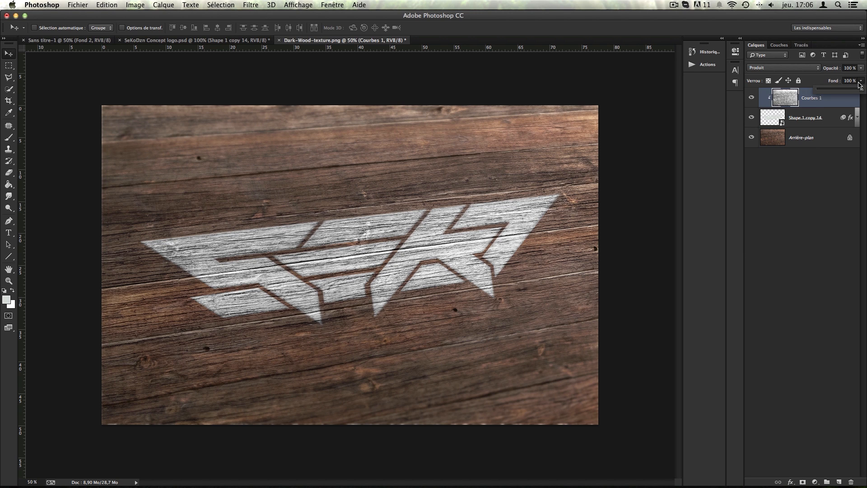
drag(858, 90, 857, 92)
click(831, 119)
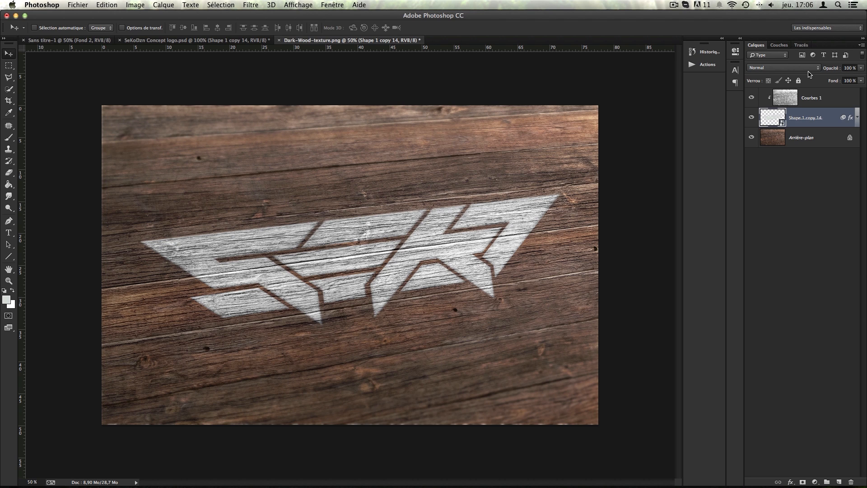
Group the Courbes 1 and Shape 1 copy 14 layers together
shift+click(833, 98)
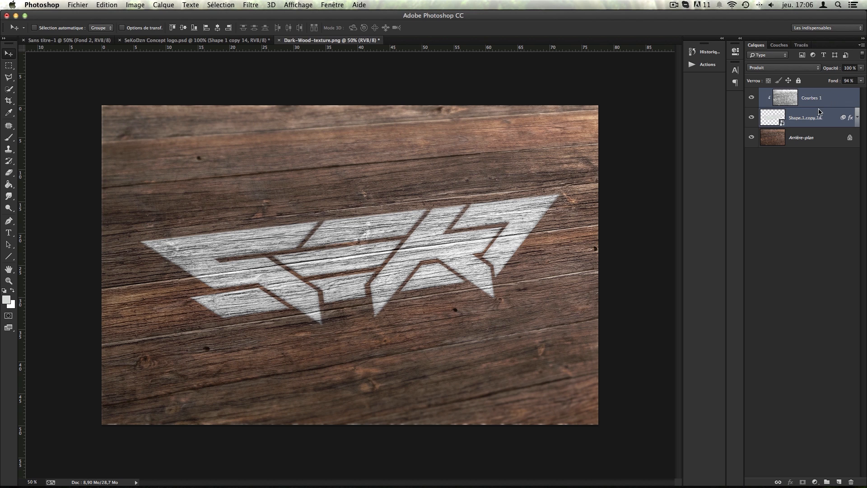
right_click(819, 113)
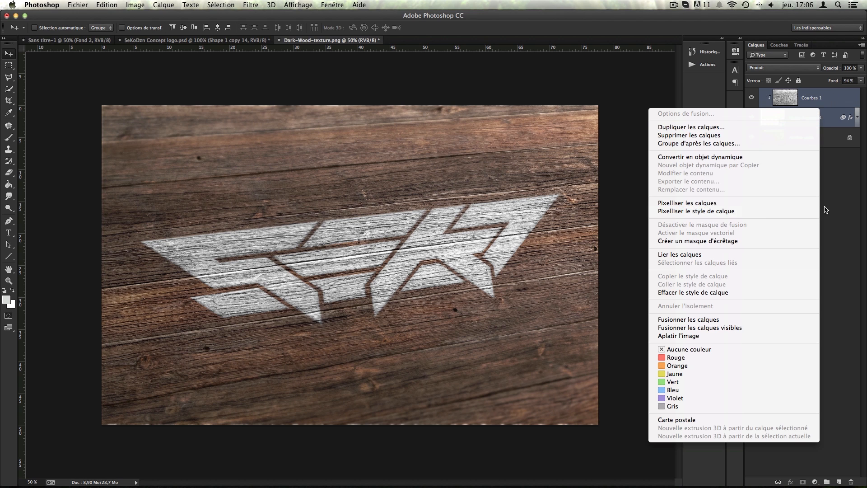
click(840, 114)
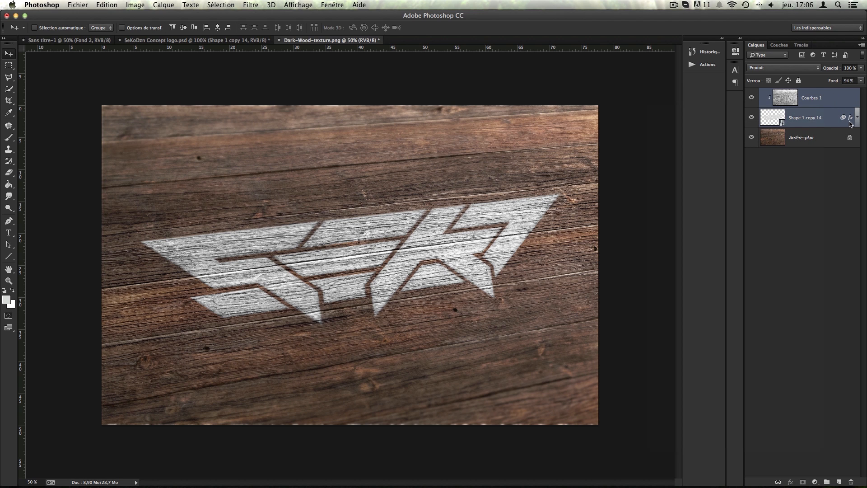
drag(811, 115, 830, 484)
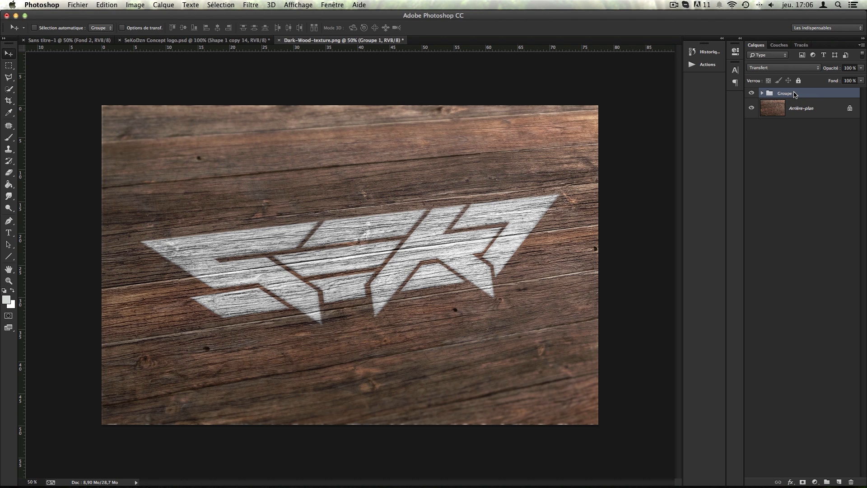
Duplicate Groupe 1, place the copy beneath the original group, and rename it Flou
key(super+j)
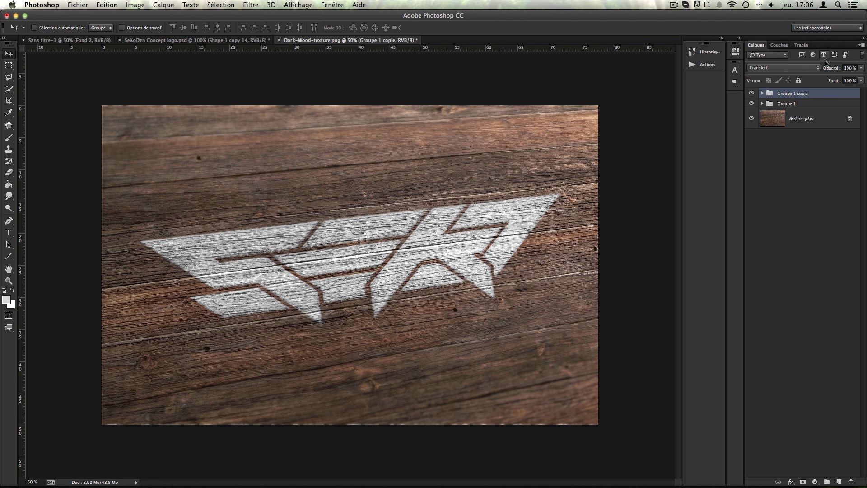
drag(825, 93, 823, 110)
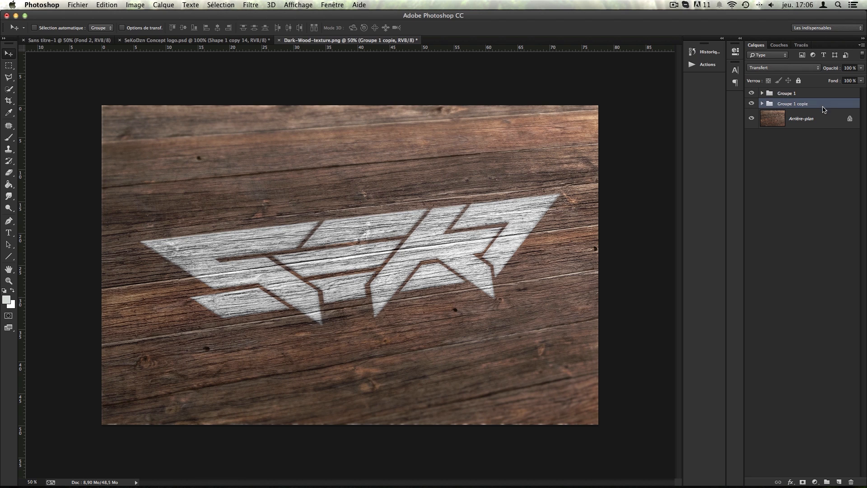
double_click(793, 105)
text(F)
key(Return)
Remove all layer effects from the Shape 1 copy 14 logo inside the Flou group by applying the empty default style
click(762, 103)
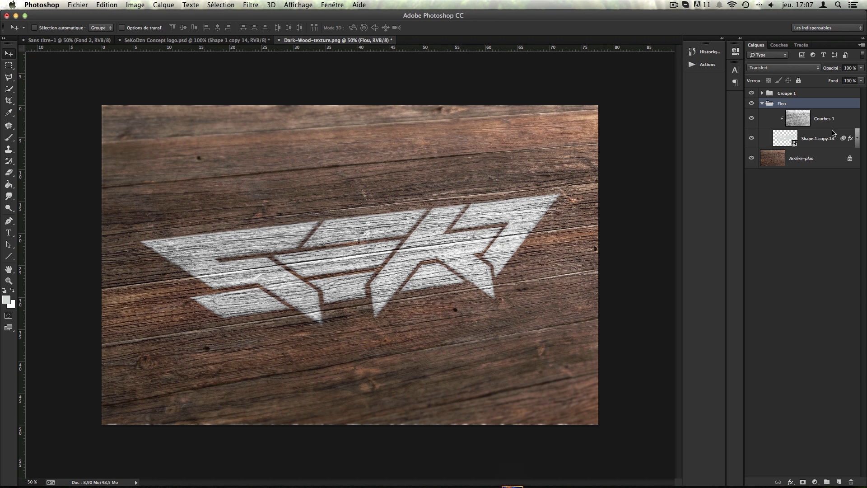
click(834, 134)
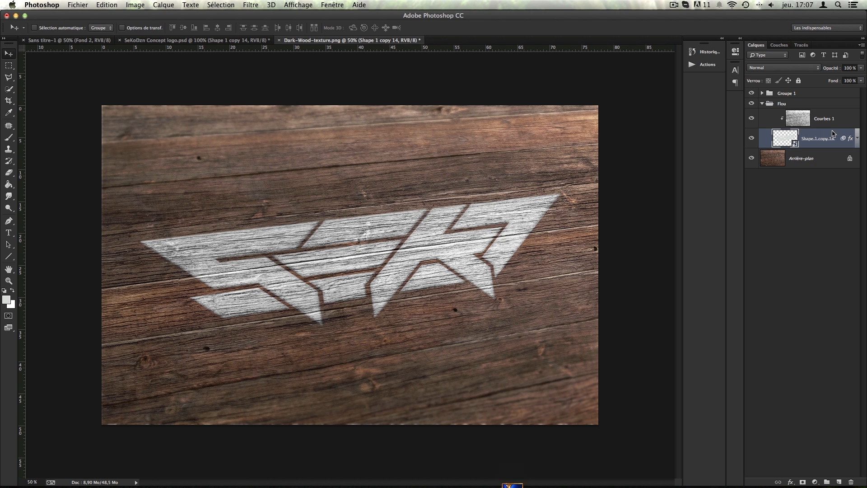
double_click(819, 134)
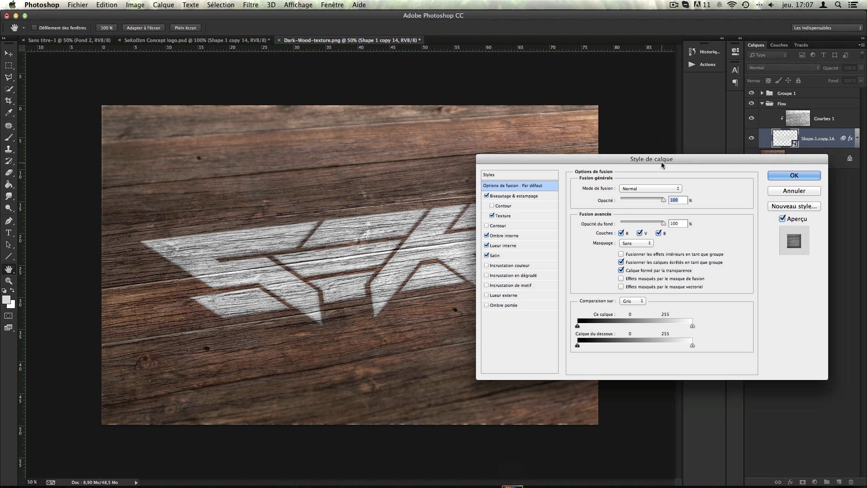
drag(661, 159, 613, 124)
click(461, 135)
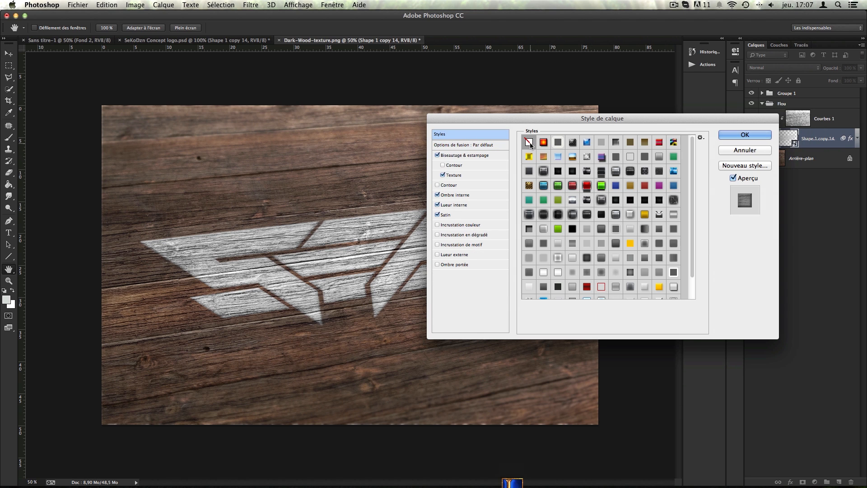
click(528, 143)
click(744, 135)
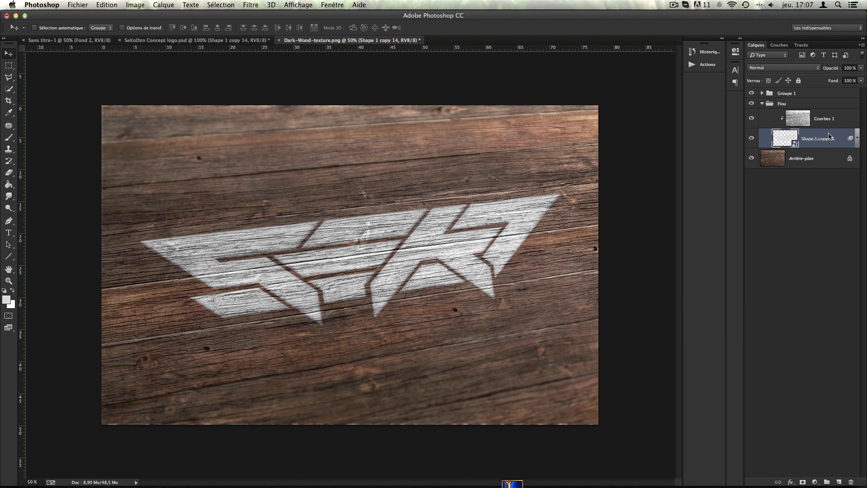
double_click(833, 135)
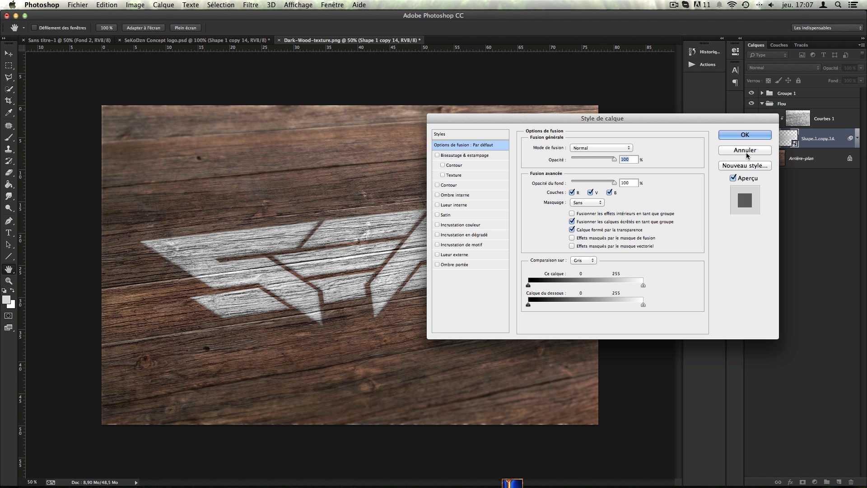
click(745, 134)
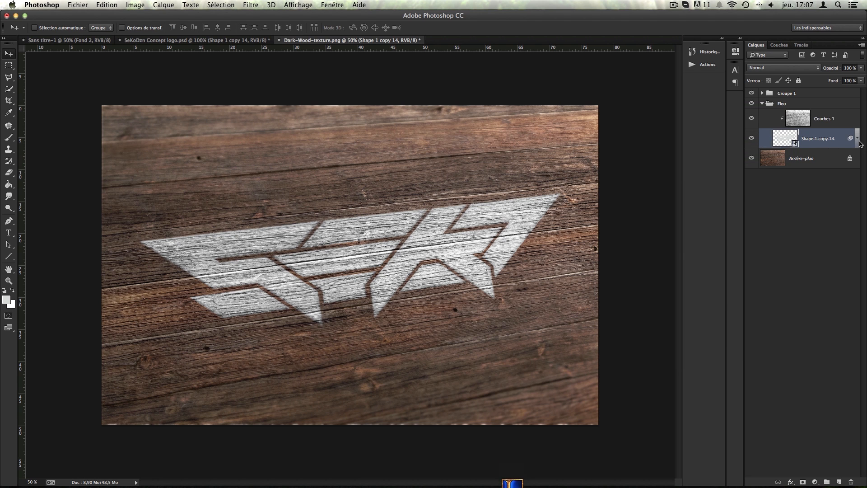
Fill the dark band of the Flou logo's smart filter mask with white (ffffff) using the Paint Bucket
click(857, 139)
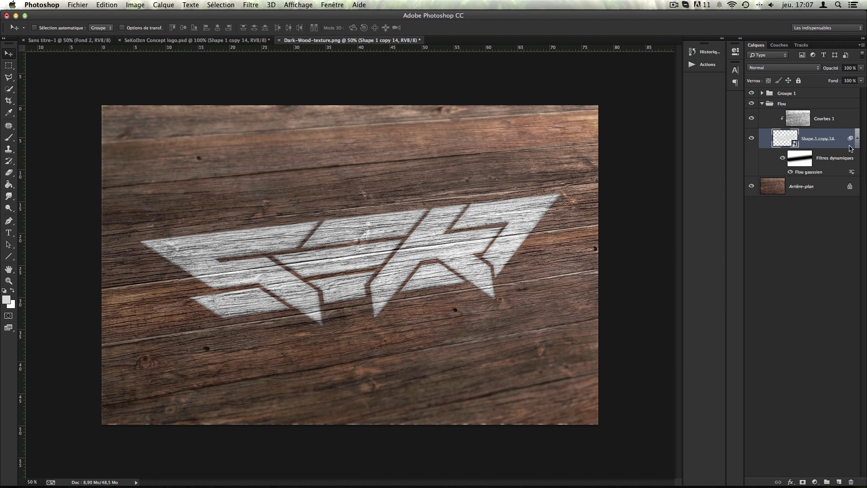
click(798, 164)
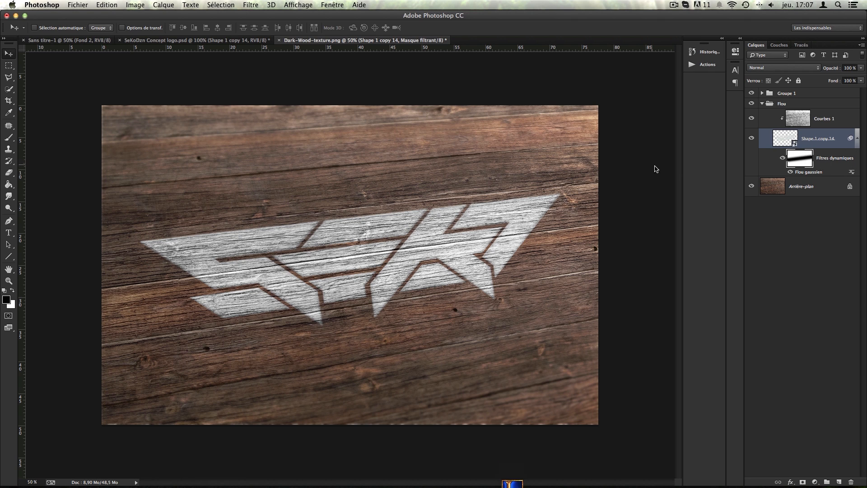
click(14, 185)
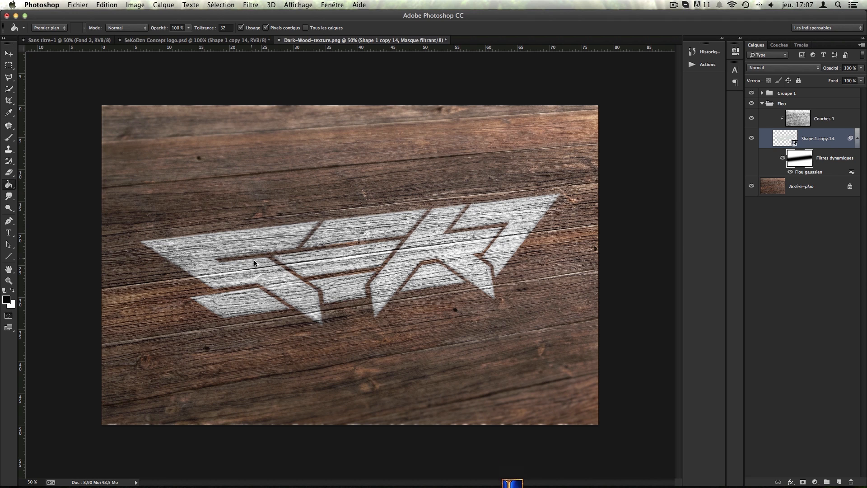
click(6, 300)
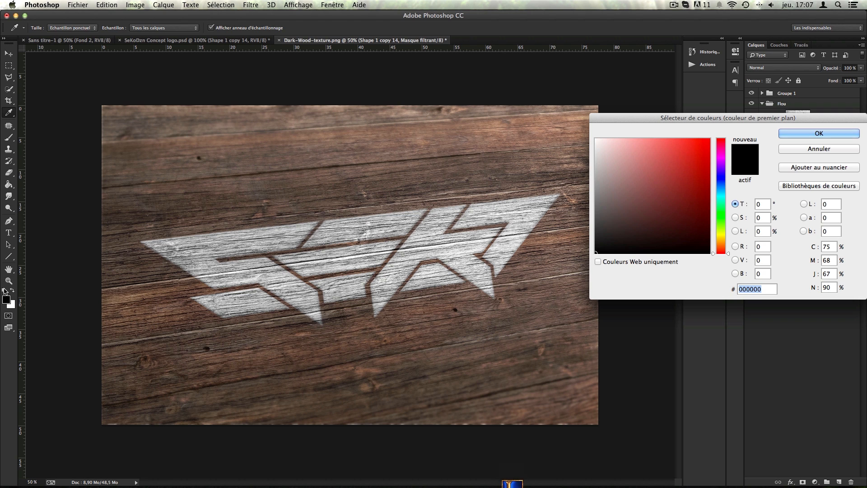
drag(690, 119, 497, 120)
text(ffffff)
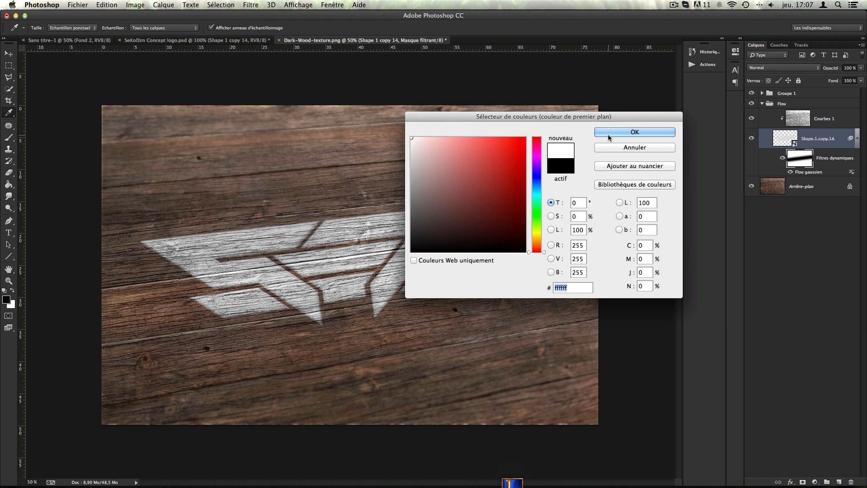
key(Return)
click(333, 255)
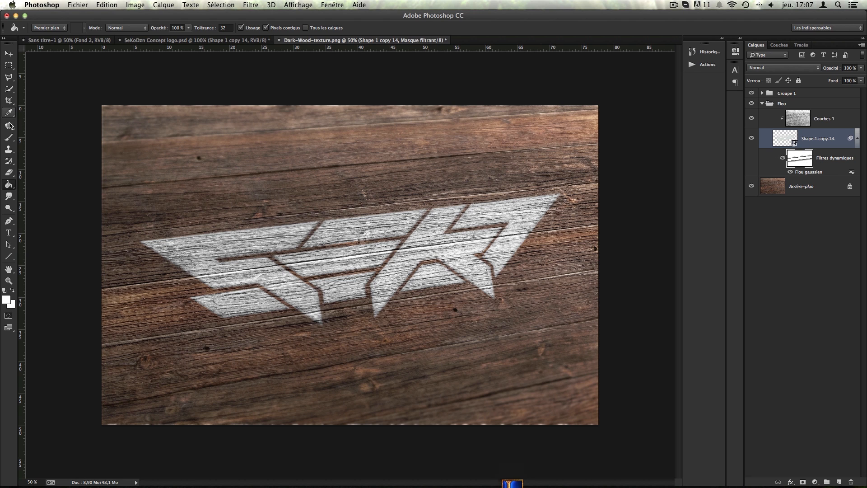
Paint over the remaining dark edges of the smart filter mask in white with a large brush
click(8, 137)
drag(279, 251, 419, 252)
mouse_move(607, 260)
mouse_down()
mouse_move(558, 276)
mouse_move(504, 259)
mouse_move(167, 266)
mouse_up()
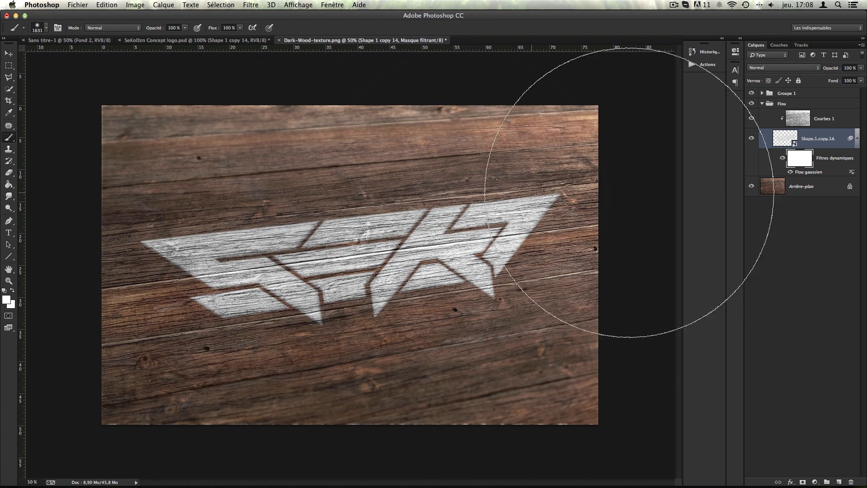
Set the Gaussian Blur radius of the logo in the Flou group to 9.7 pixels
double_click(806, 172)
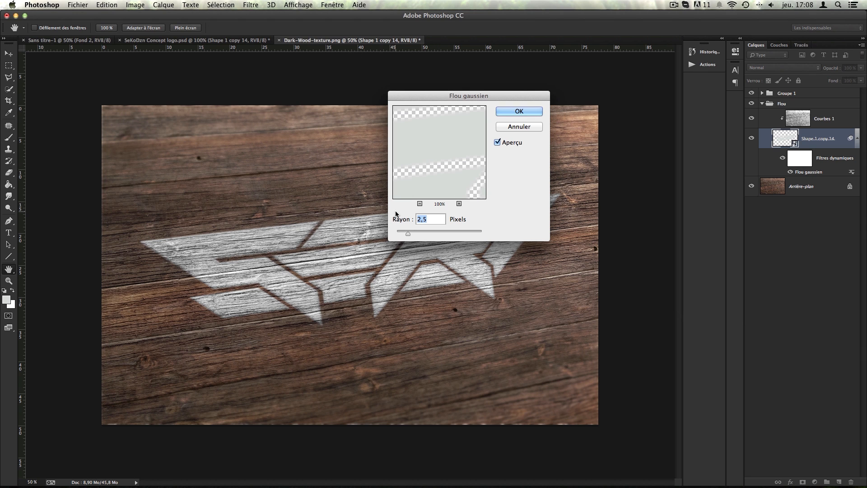
drag(410, 235, 429, 232)
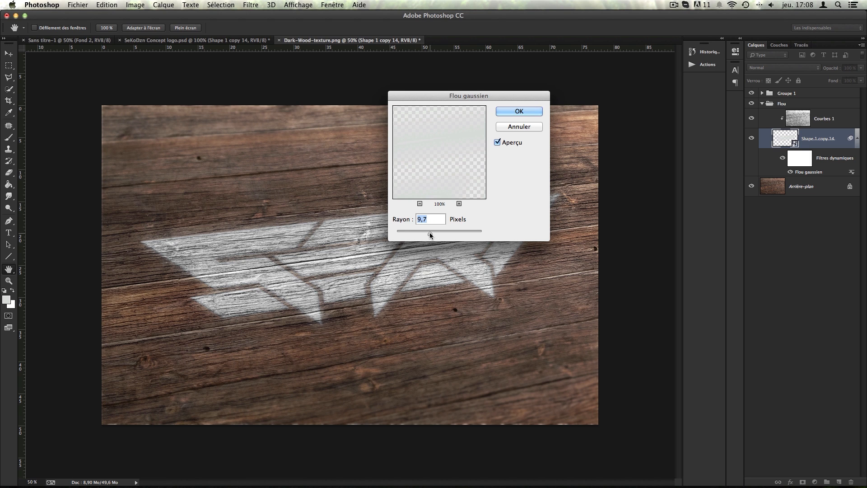
click(530, 114)
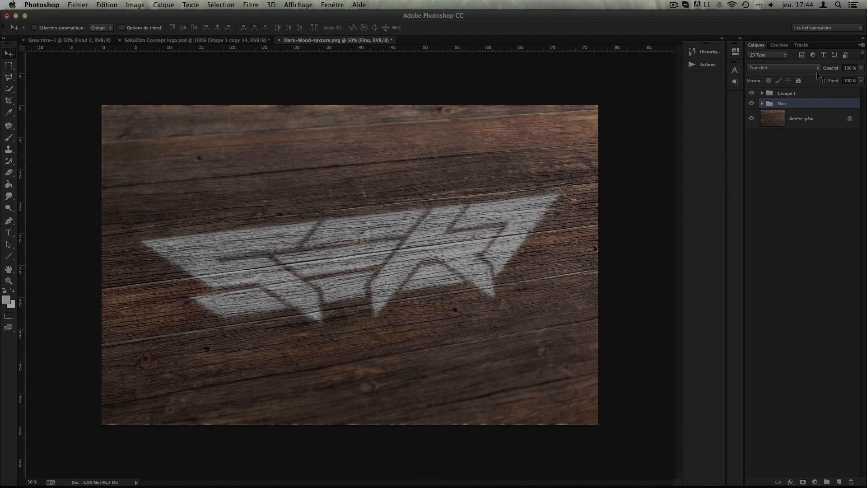
Add a Curves adjustment layer above Groupe 1 and shape its RGB curve with slightly lowered shadows and raised midtones and highlights
click(809, 92)
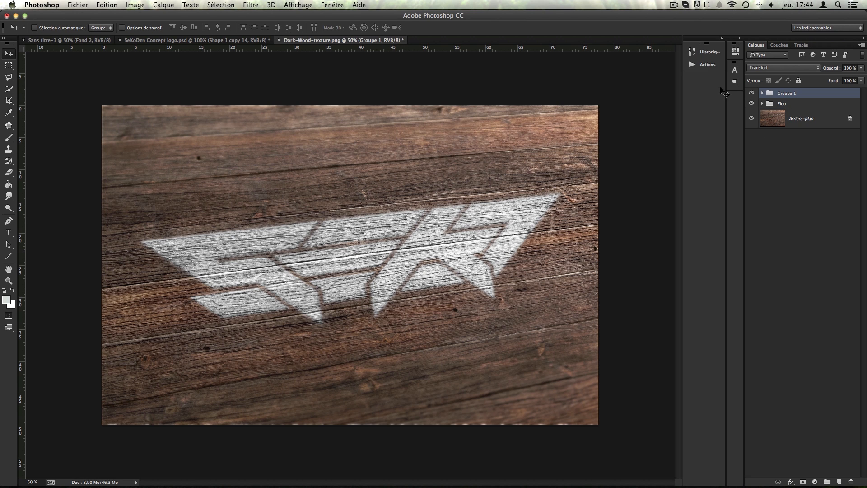
click(815, 482)
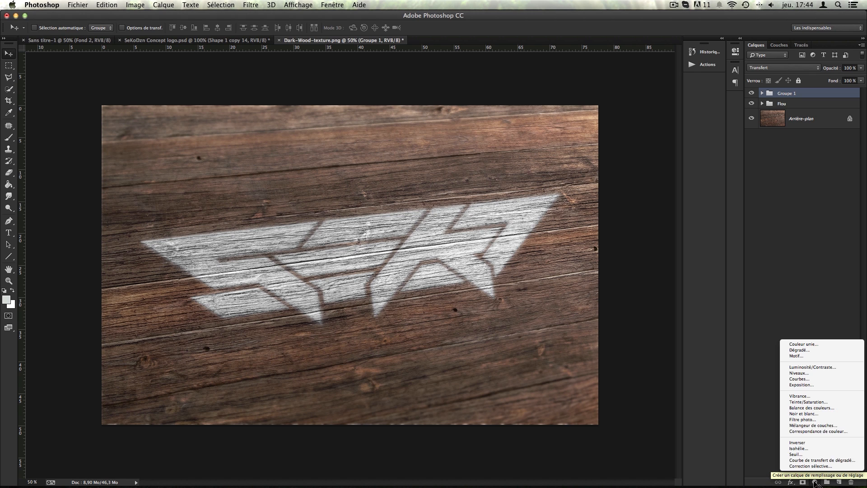
click(799, 379)
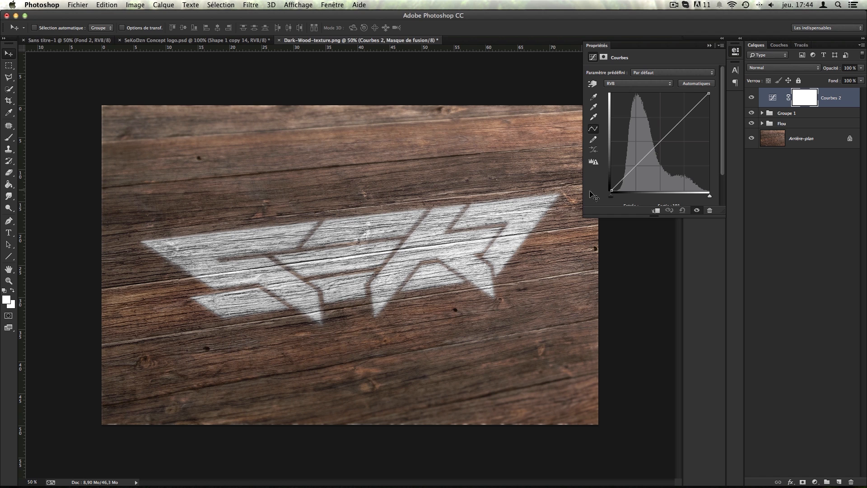
drag(623, 179, 625, 180)
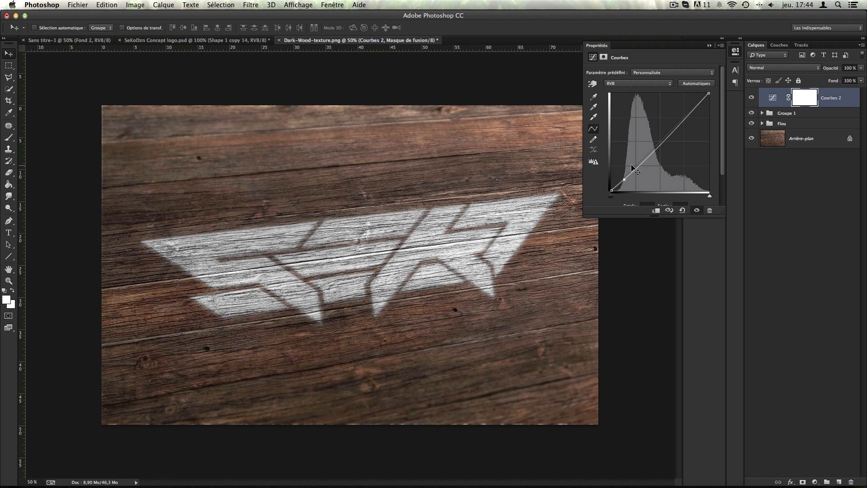
click(660, 141)
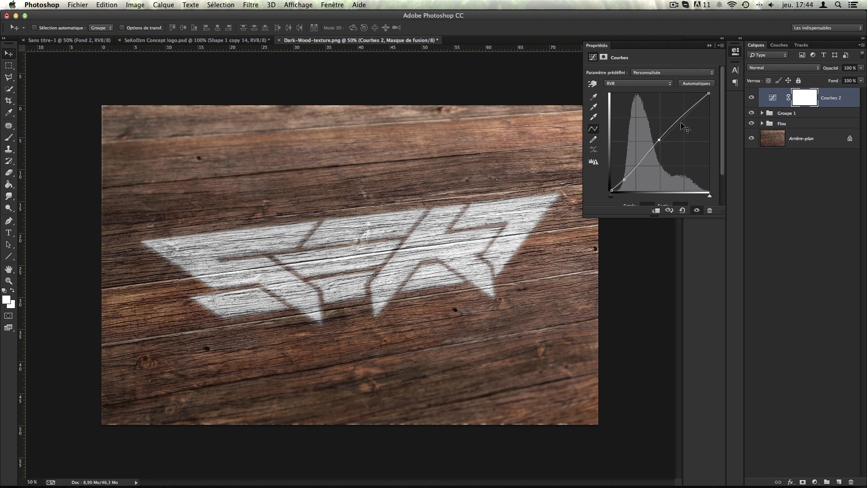
drag(685, 116, 688, 108)
In the Blue (Bleu) curve, slightly raise the black point and lower the white point, and compare the image with and without the adjustment
click(634, 83)
click(617, 101)
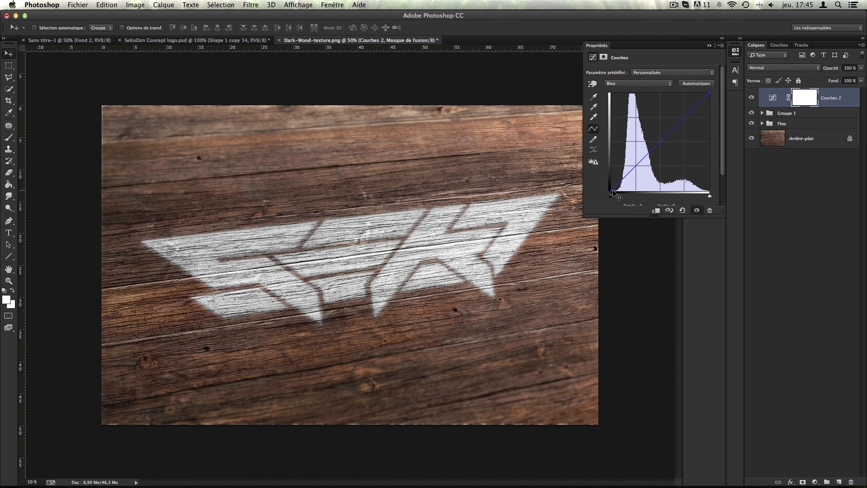
drag(612, 189, 612, 186)
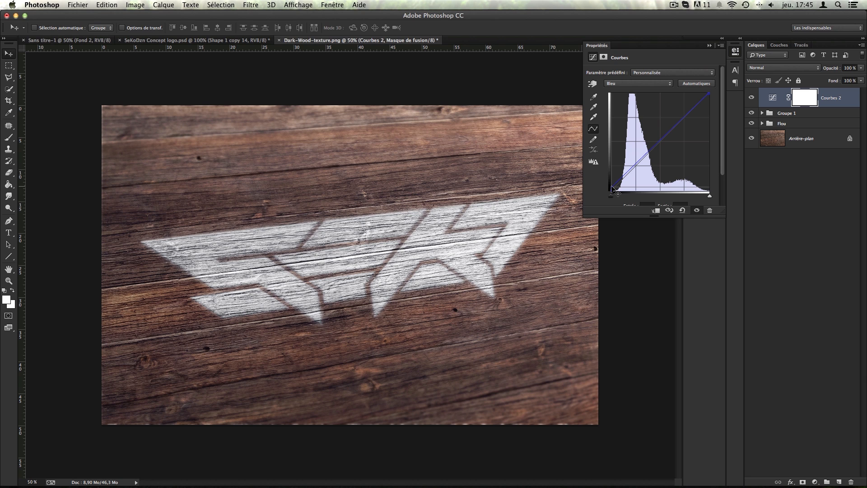
drag(612, 185, 611, 186)
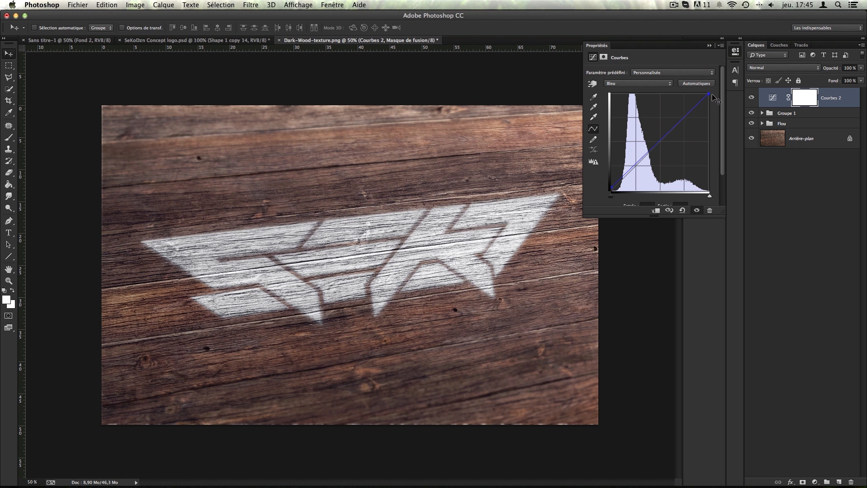
drag(714, 97, 713, 97)
click(752, 97)
click(753, 97)
click(710, 45)
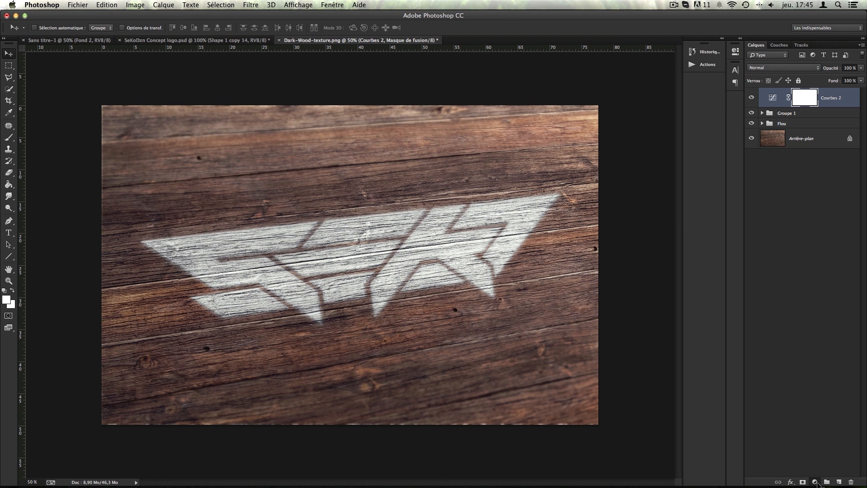
click(815, 482)
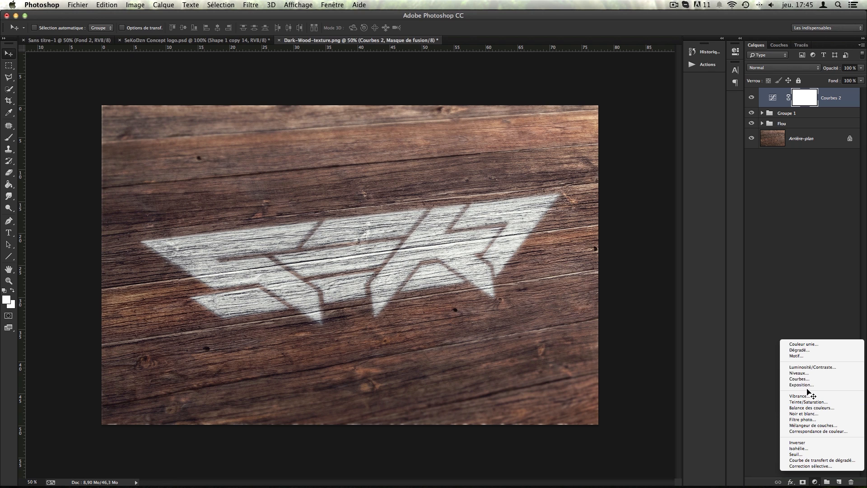
click(808, 344)
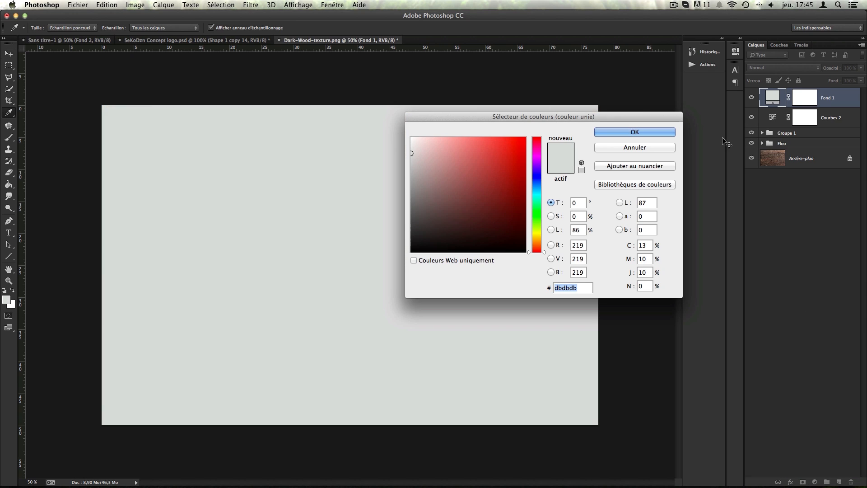
click(669, 150)
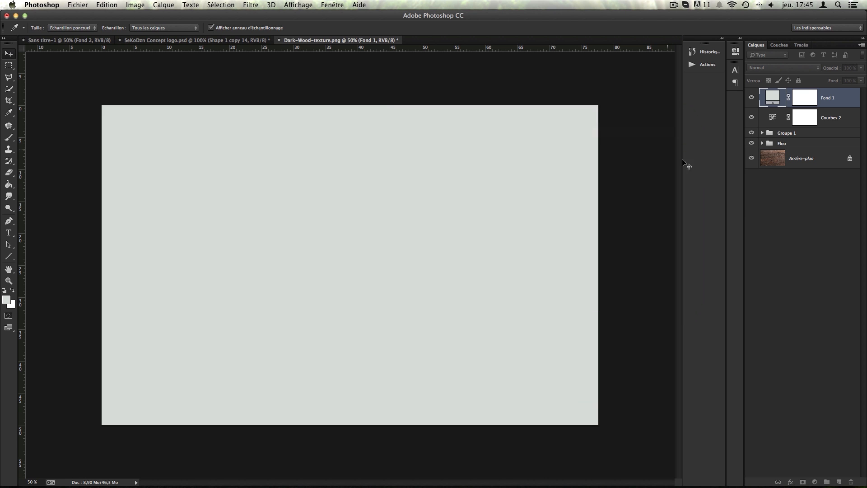
Add a solid colour fill layer in light grey #dbdbdb above the Courbes 2 adjustment layer
click(814, 482)
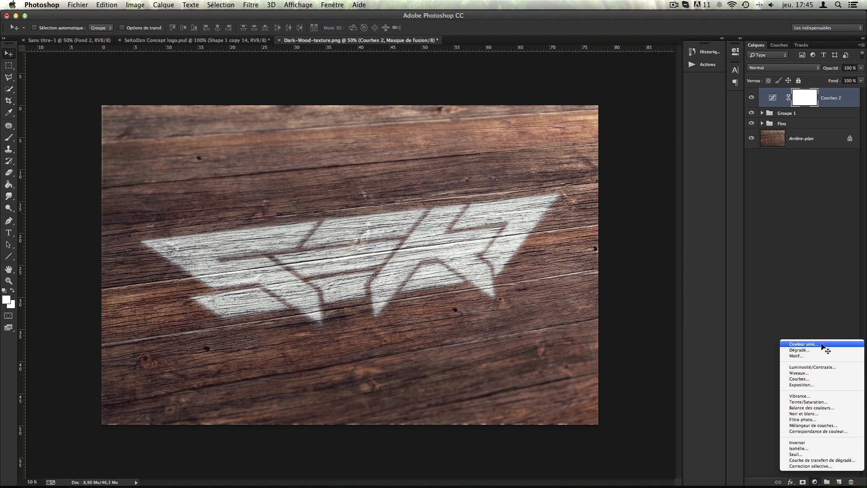
click(822, 345)
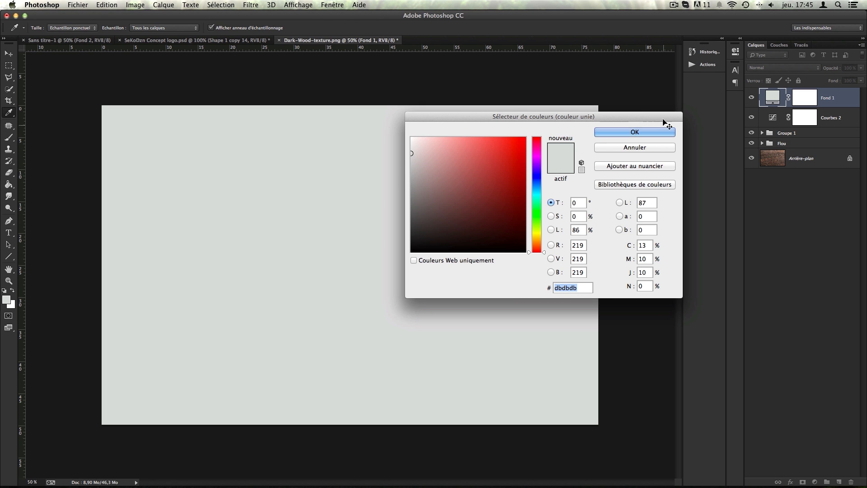
click(642, 132)
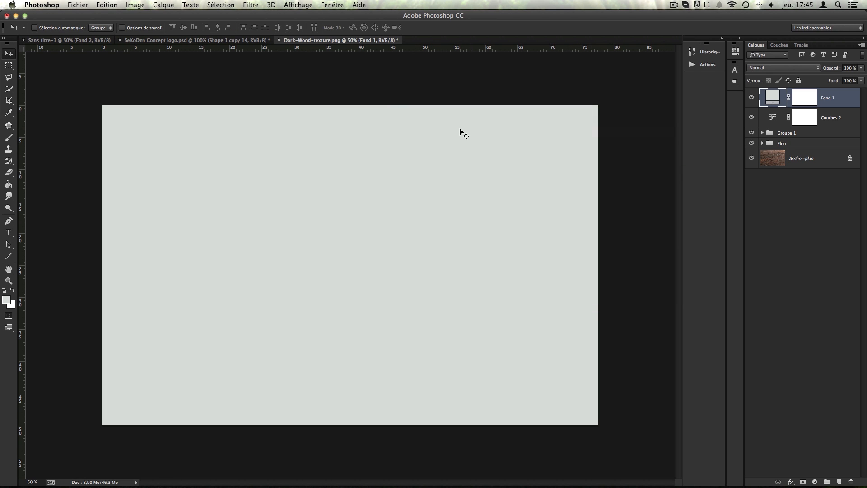
Paint the grey fill layer's mask black with the 1631 px soft brush, leaving only a light glow in the image's upper-right corner
click(812, 99)
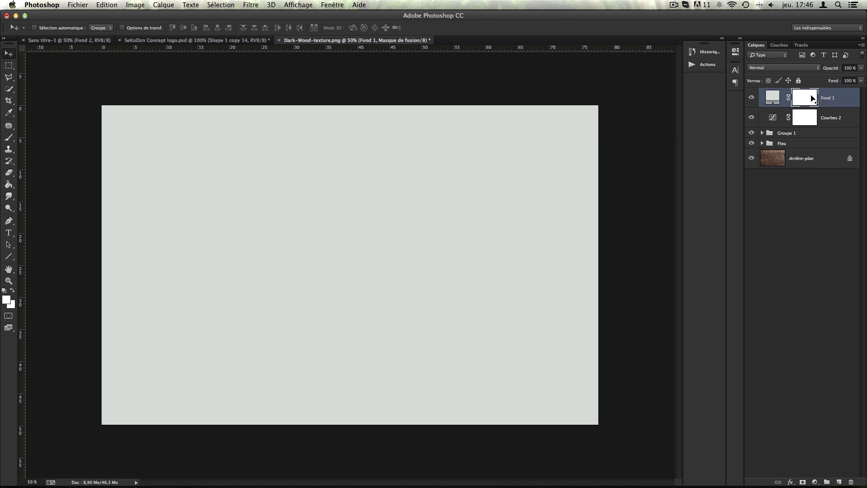
click(8, 138)
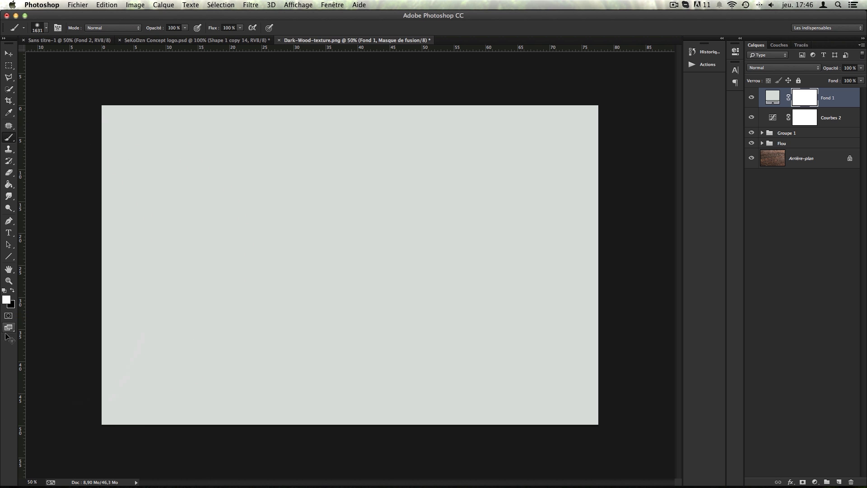
key(x)
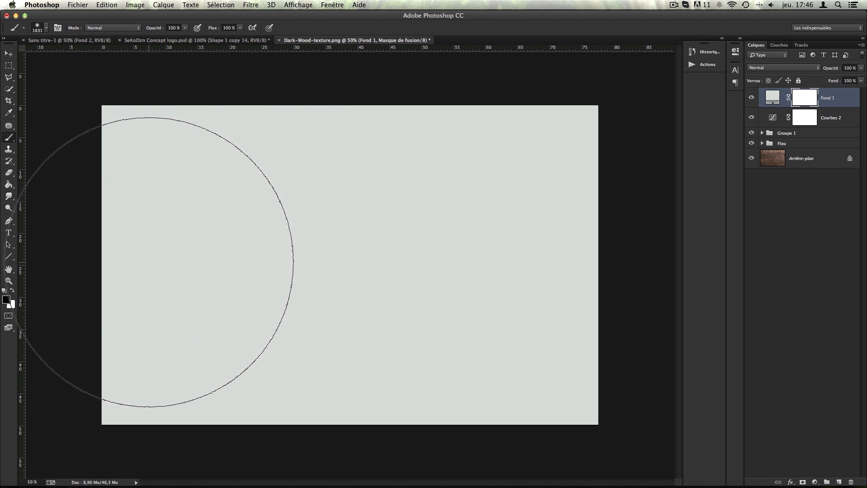
mouse_move(184, 172)
mouse_down()
mouse_move(182, 214)
mouse_move(155, 251)
mouse_move(361, 480)
mouse_move(658, 387)
mouse_move(640, 281)
mouse_move(583, 337)
mouse_up()
key(super+z)
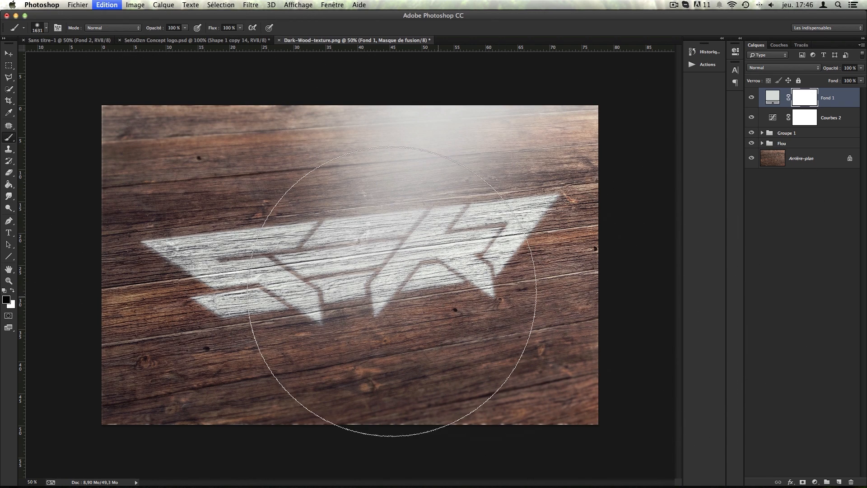
mouse_move(145, 232)
mouse_down()
mouse_move(149, 77)
mouse_move(310, 23)
mouse_move(136, 232)
mouse_move(468, 426)
mouse_move(677, 367)
mouse_up()
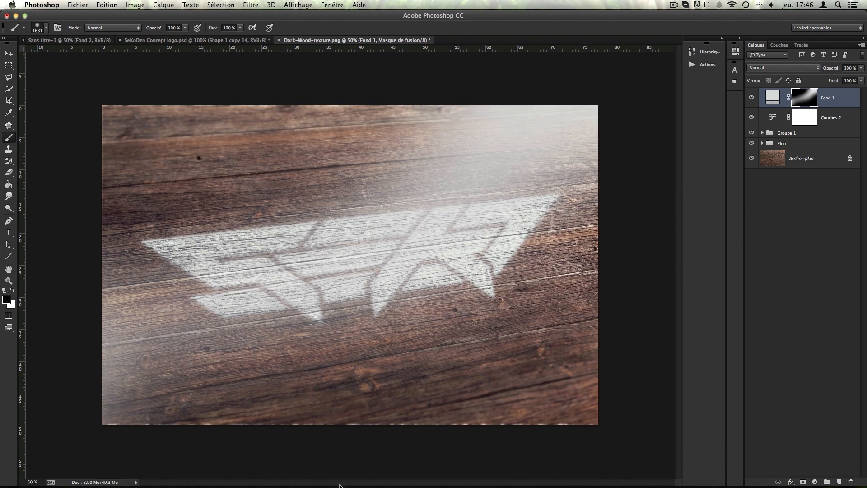
mouse_move(227, 420)
mouse_down()
mouse_move(178, 407)
mouse_move(137, 340)
mouse_move(194, 377)
mouse_move(248, 448)
mouse_move(574, 471)
mouse_move(494, 442)
mouse_up()
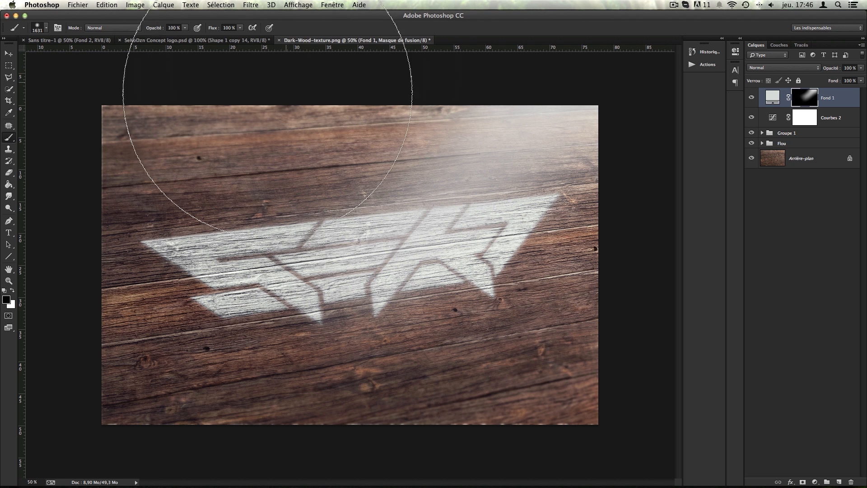
Set the Fond 1 layer's blend mode to Lumière tamisée and compare the image with and without the layer
click(777, 68)
click(767, 160)
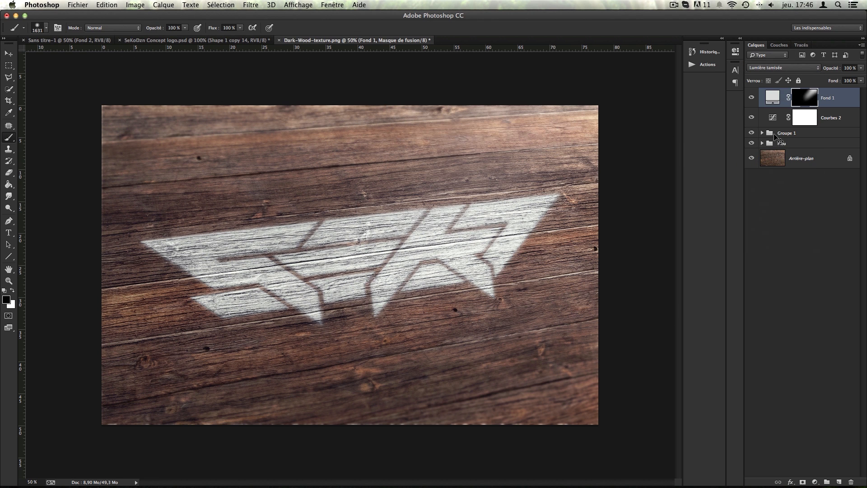
click(751, 97)
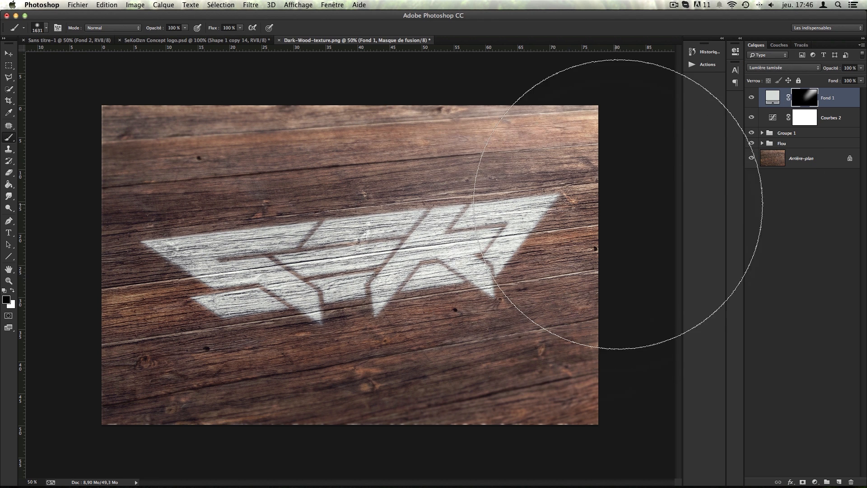
Add a solid colour fill layer in black #000000 directly above Courbes 2 and target its layer mask
click(830, 118)
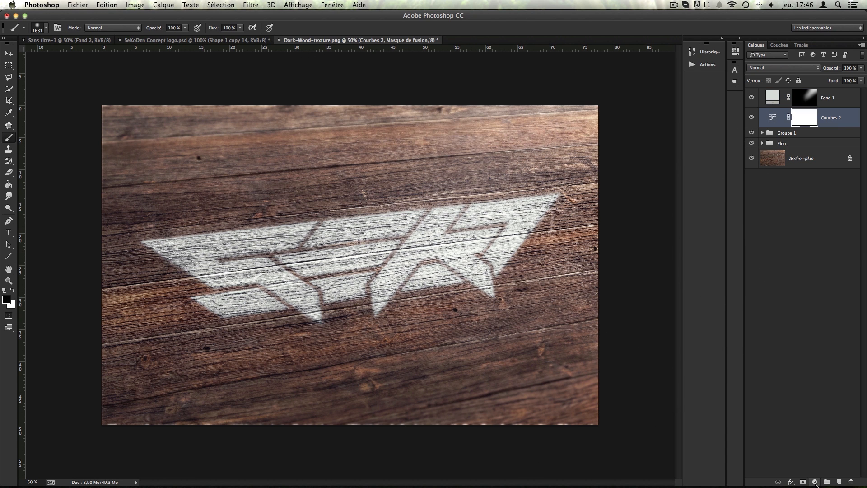
click(816, 483)
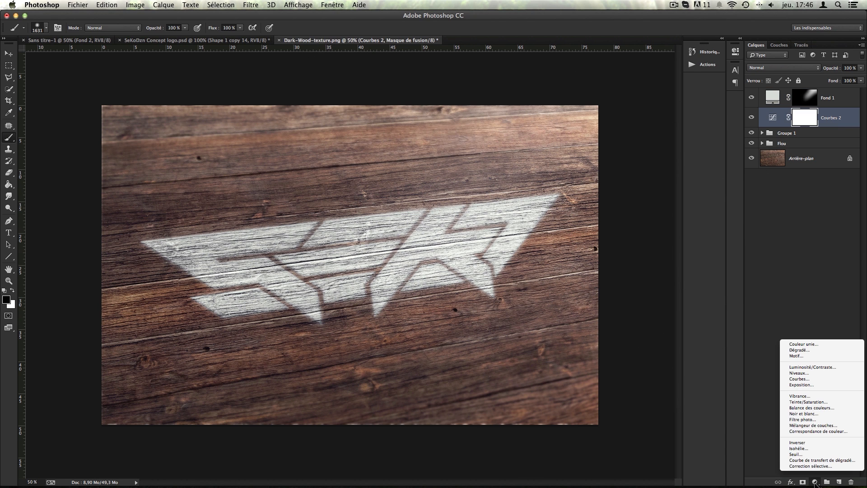
click(800, 342)
click(411, 252)
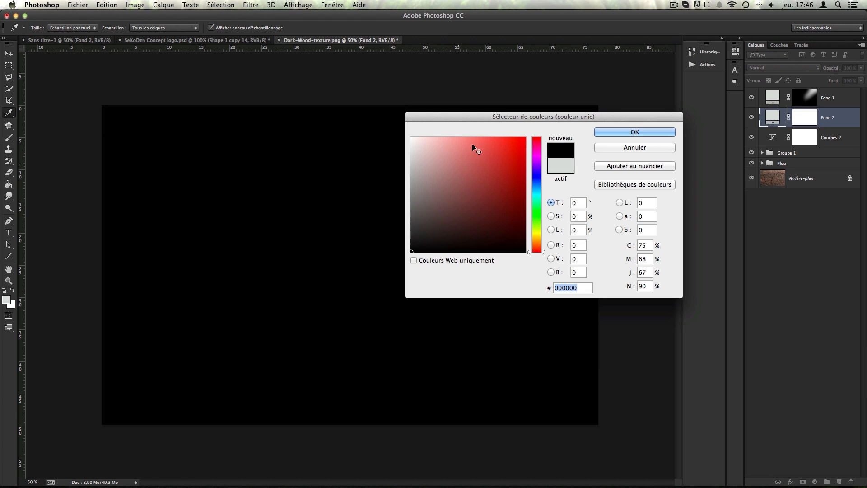
key(Return)
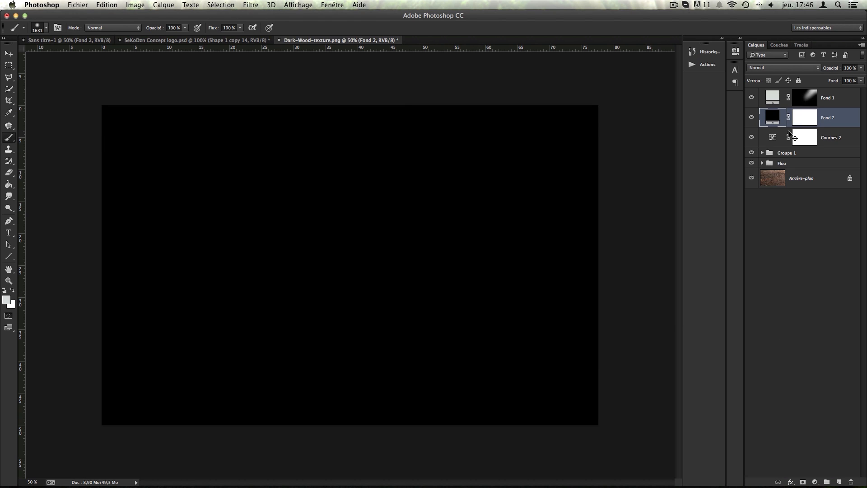
click(811, 119)
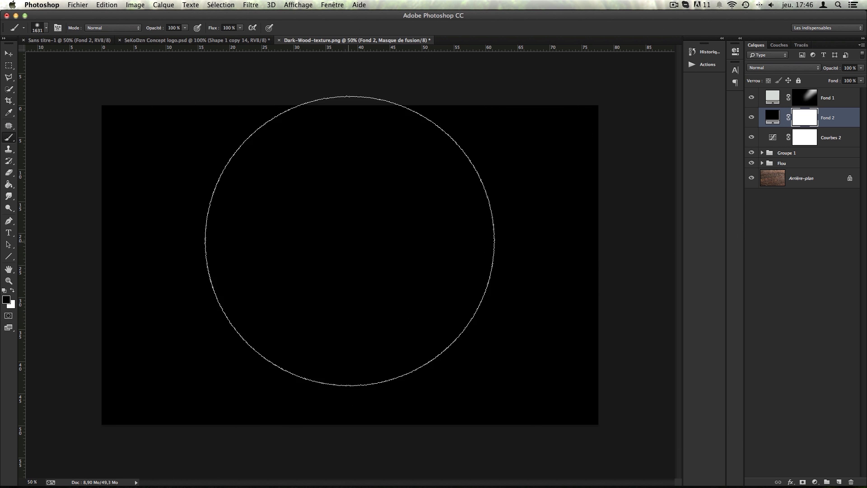
drag(415, 226, 464, 218)
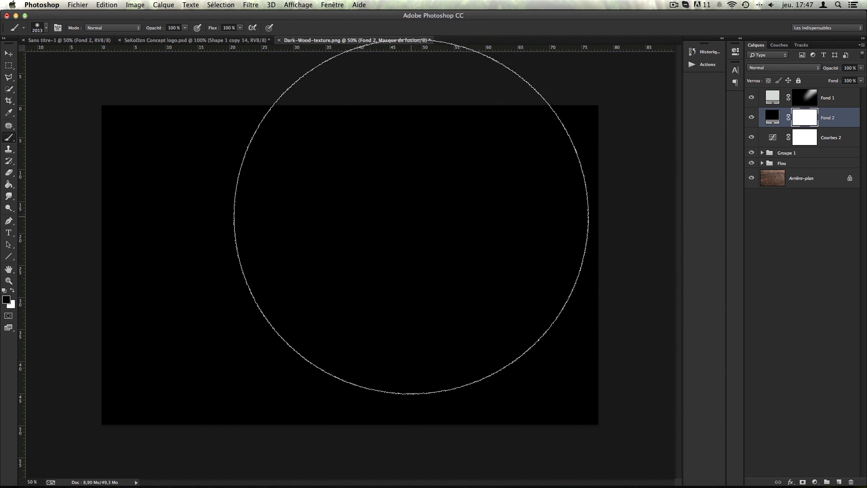
click(435, 188)
click(366, 149)
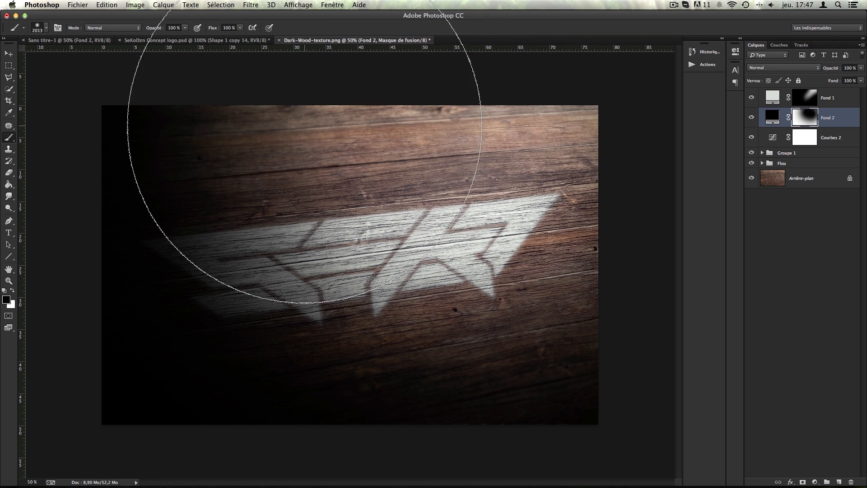
click(303, 120)
click(277, 82)
click(587, 271)
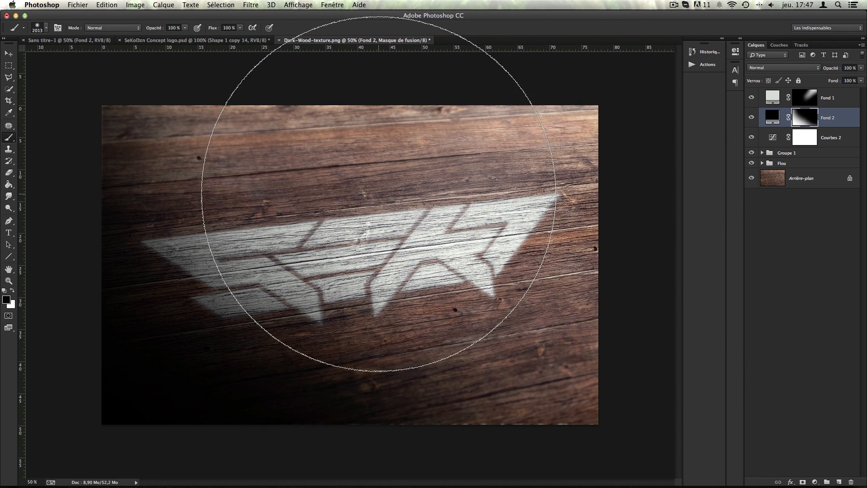
key(super+z)
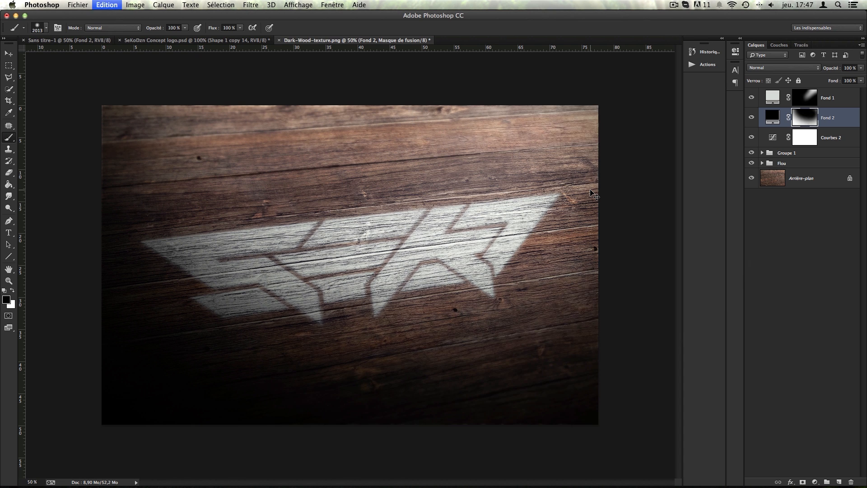
key(super+BackSpace)
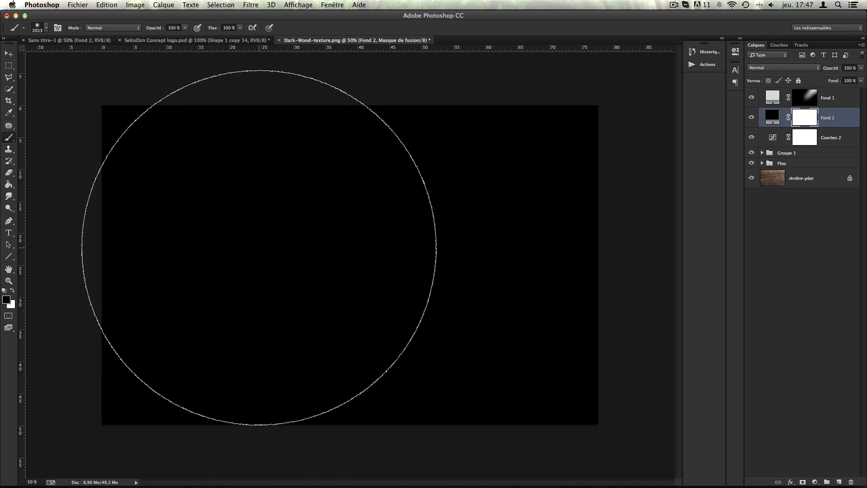
Paint the Fond 2 mask black with a 2534 px soft brush, keeping the darkening mainly in the image's lower-left corner
mouse_move(378, 215)
mouse_down()
mouse_move(427, 212)
mouse_move(405, 200)
mouse_move(414, 193)
mouse_up()
click(408, 170)
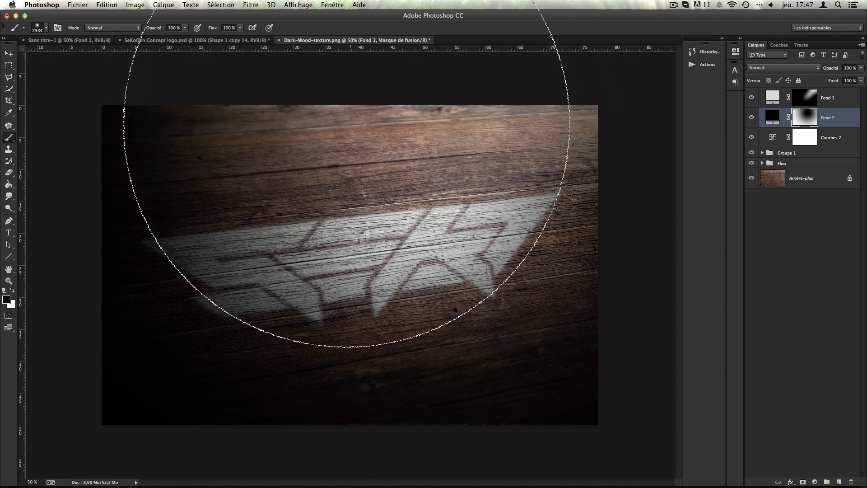
click(344, 72)
click(659, 264)
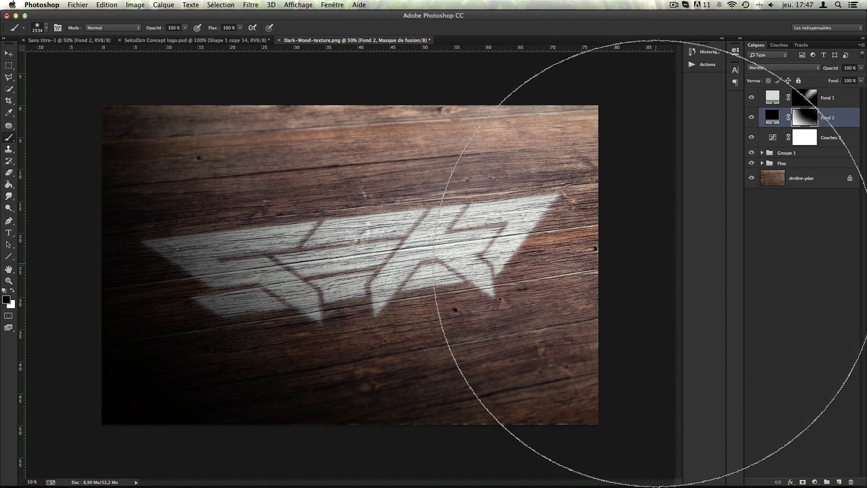
key(super+z)
click(538, 169)
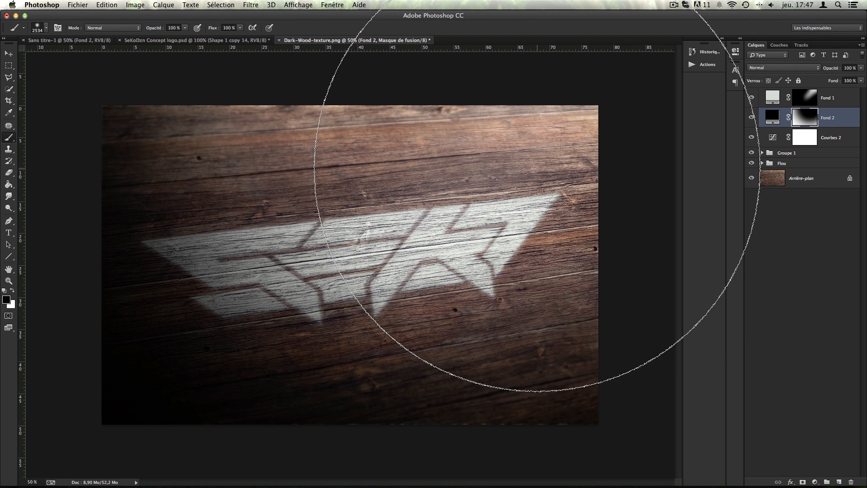
click(494, 140)
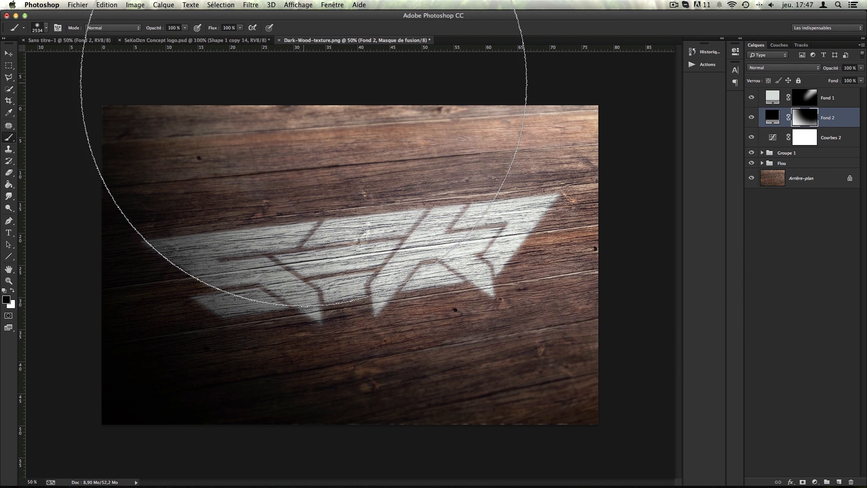
Try Lumière tamisée on the Fond 2 layer, settle on the Produit blend mode and set its fill to 86%
key(super+minus)
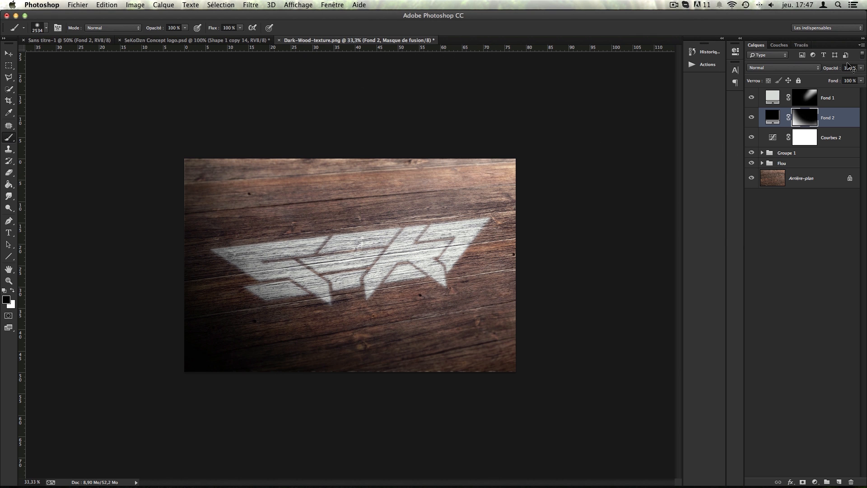
click(786, 68)
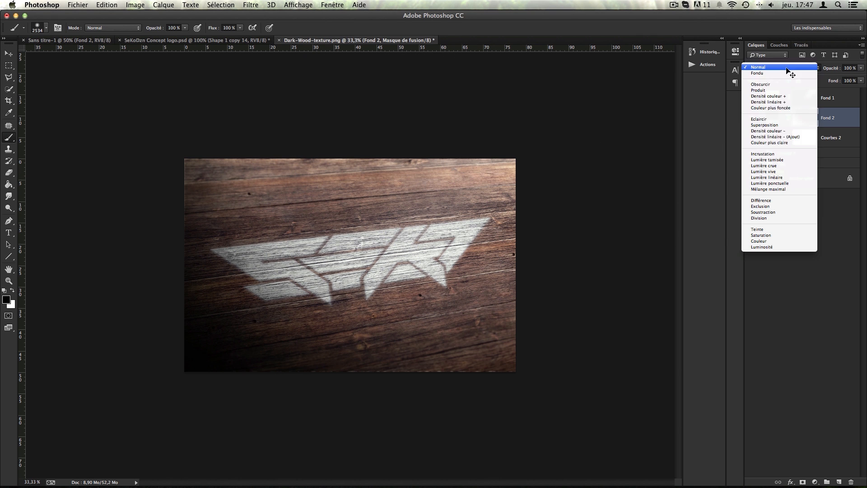
click(790, 160)
click(786, 69)
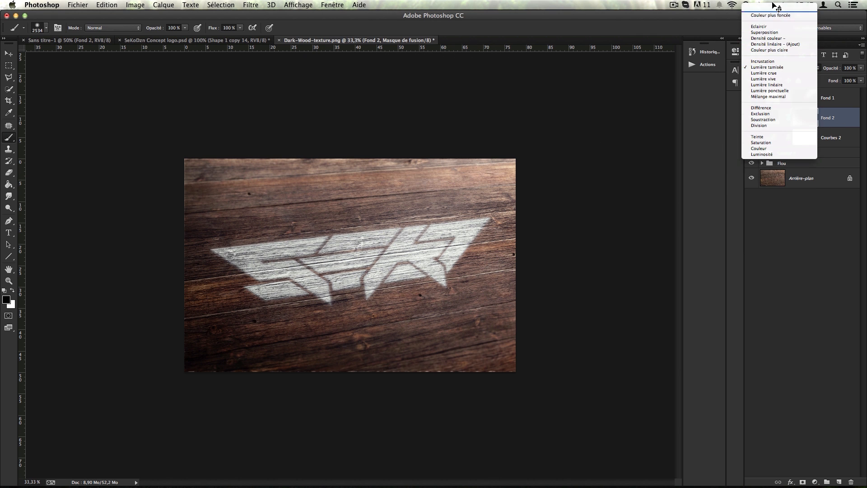
click(770, 31)
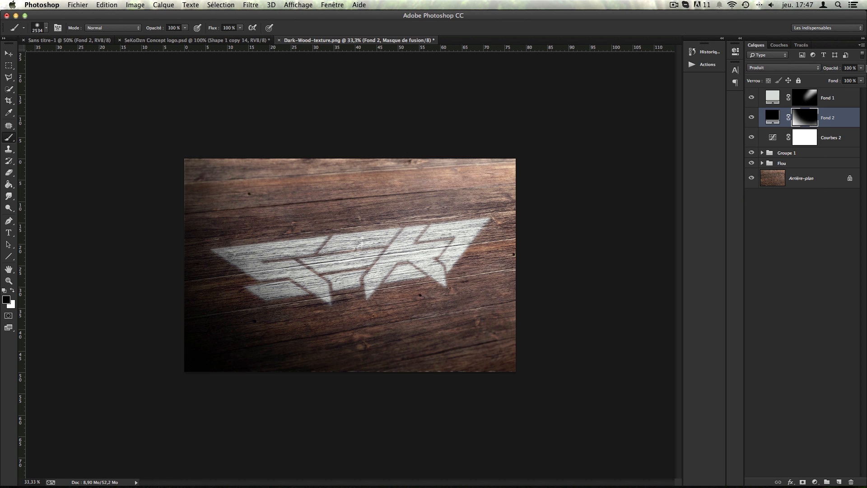
click(861, 81)
drag(860, 90, 856, 93)
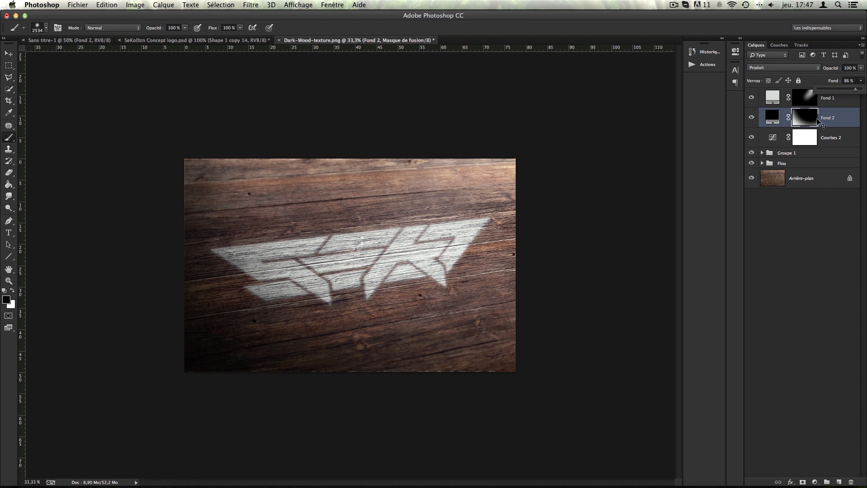
click(800, 285)
Group the Fond 1, Fond 2 and Courbes 2 layers, and compare the image with and without the group
click(838, 97)
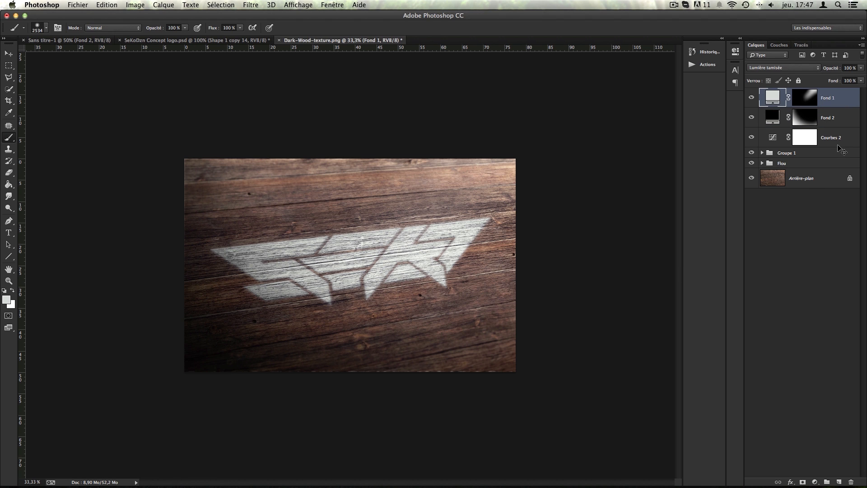
shift+click(840, 139)
drag(841, 105, 827, 482)
click(751, 93)
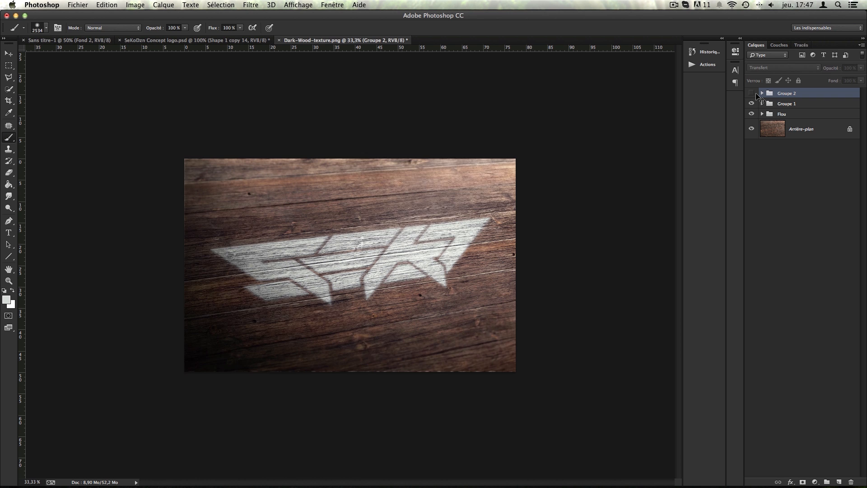
key(super+plus)
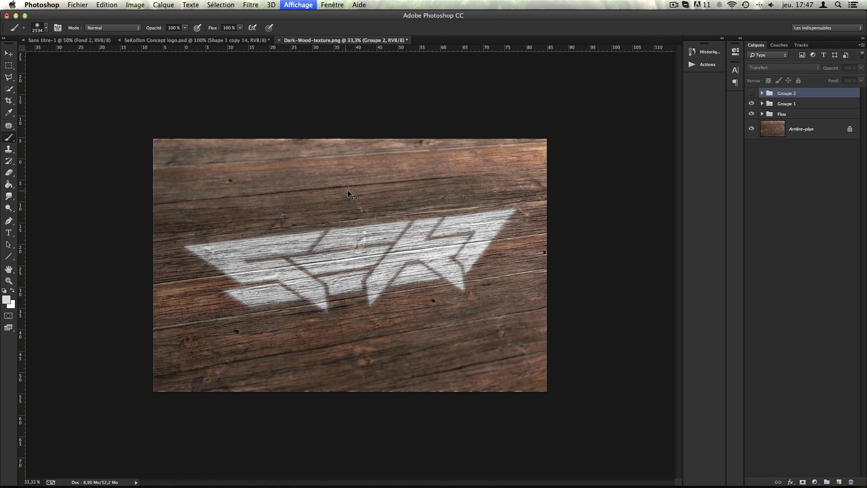
click(751, 93)
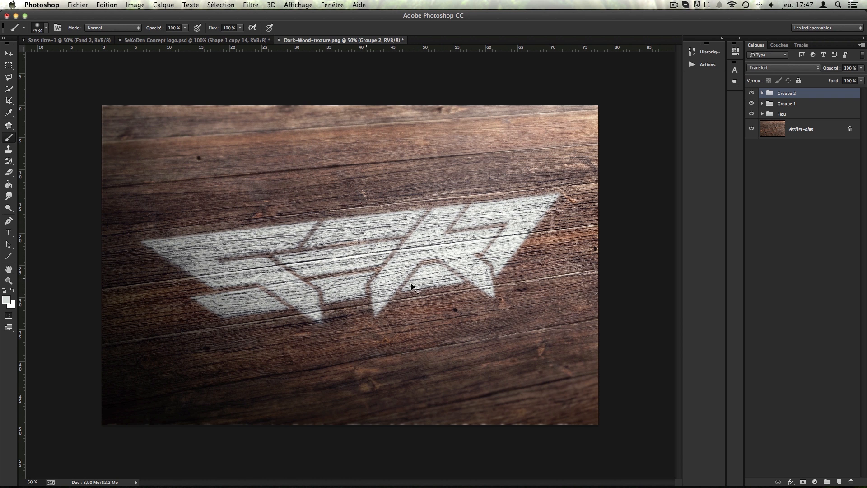